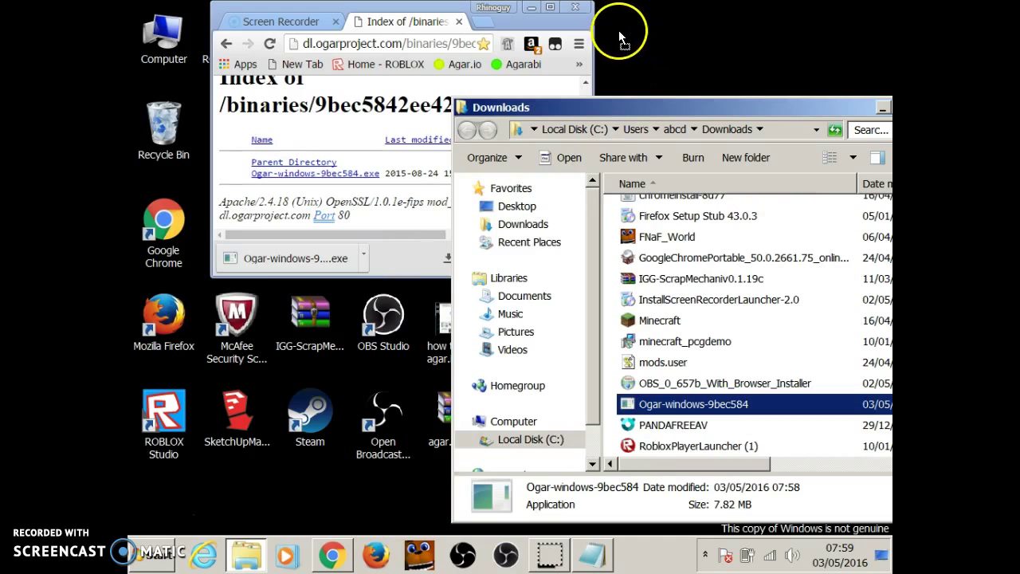
Minimize the browser and Downloads windows, and run the Ogar-windows-9bec584 program from the desktop
{"action": "left_click", "coordinate": [532, 7]}
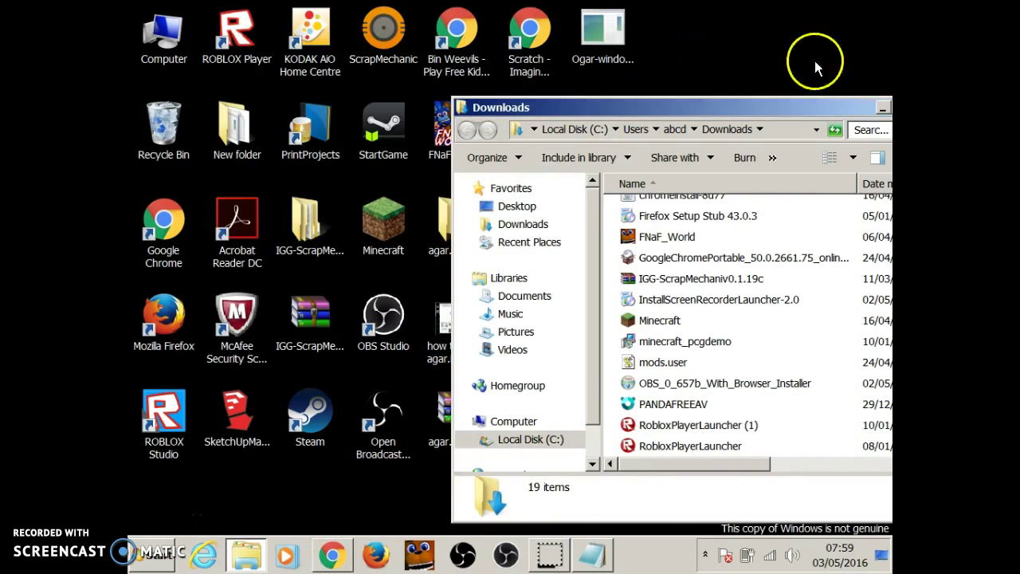
{"action": "left_click_drag", "start_coordinate": [847, 109], "coordinate": [705, 128]}
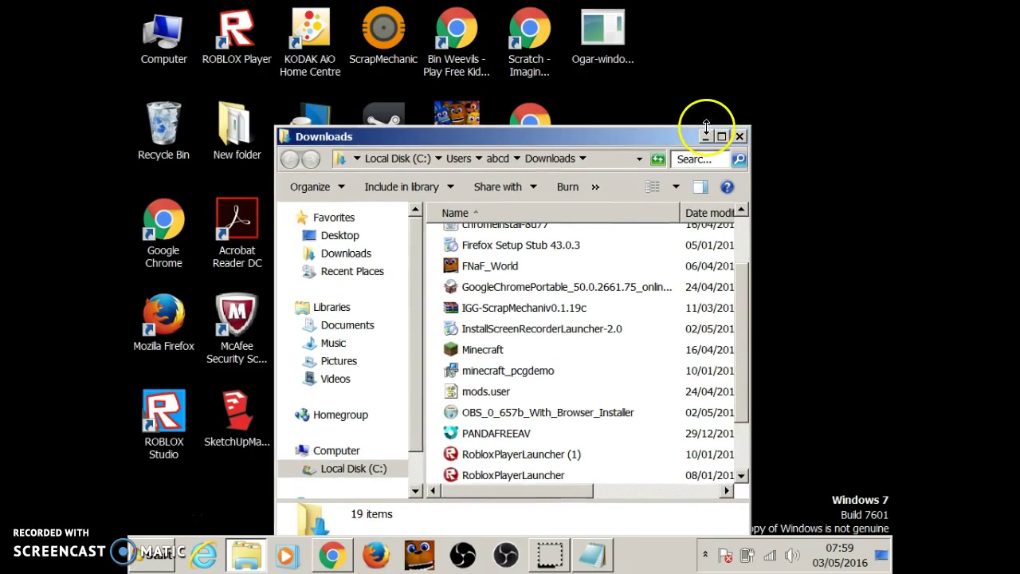
{"action": "left_click", "coordinate": [706, 136]}
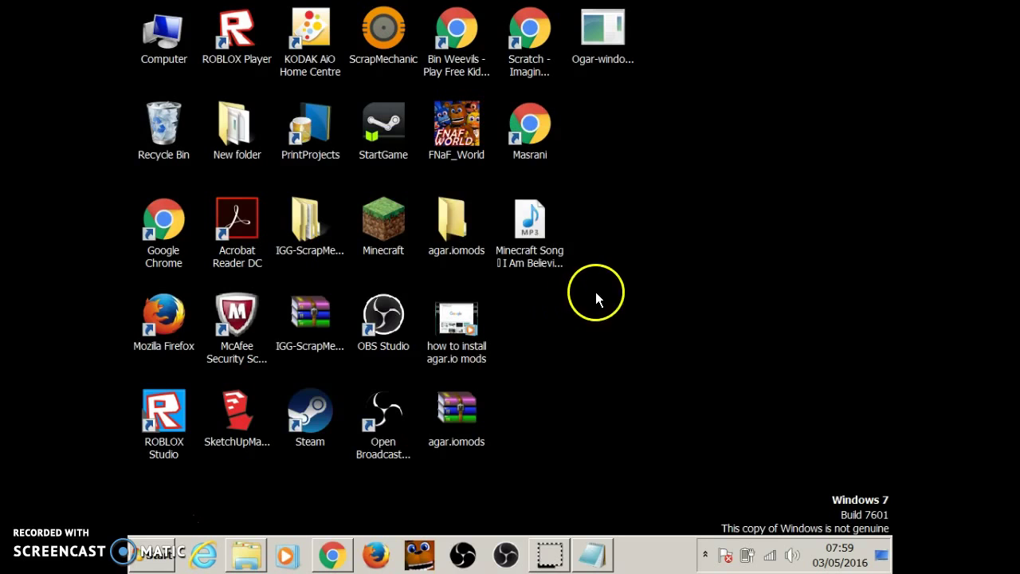
{"action": "double_click", "coordinate": [602, 32]}
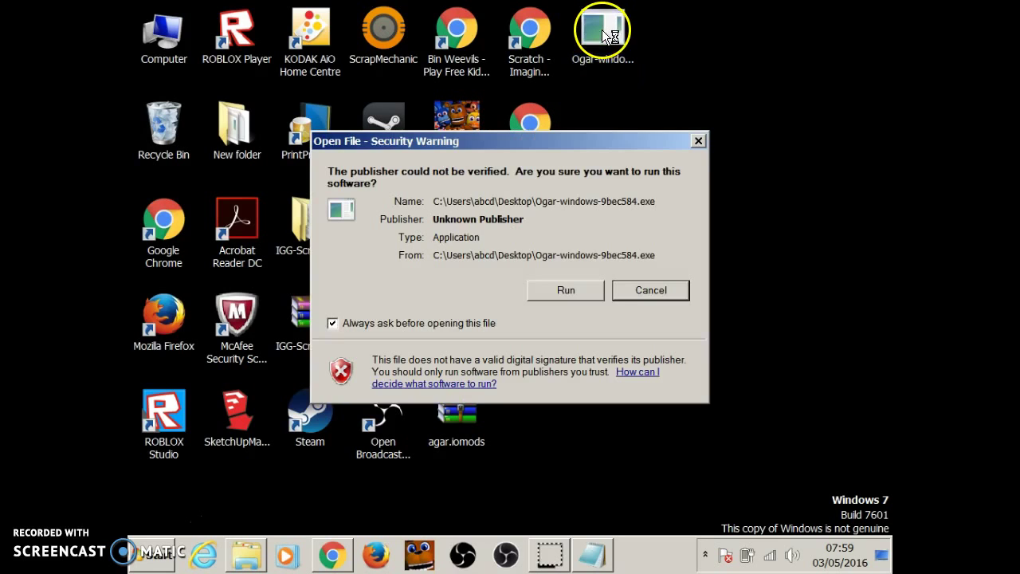
{"action": "left_click", "coordinate": [590, 292]}
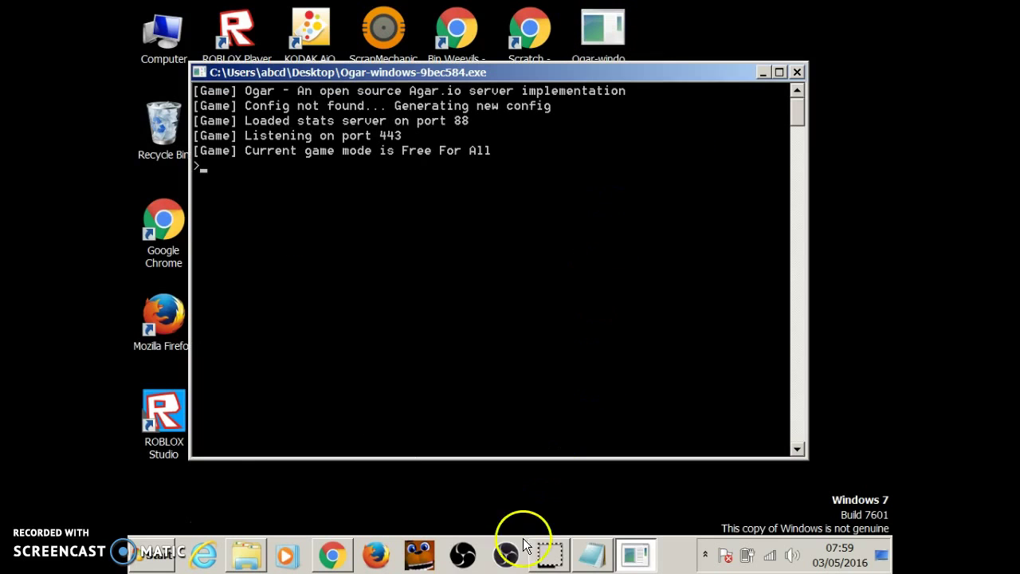
Bring up the untitled Notepad document and erase its old note
{"action": "left_click", "coordinate": [591, 554]}
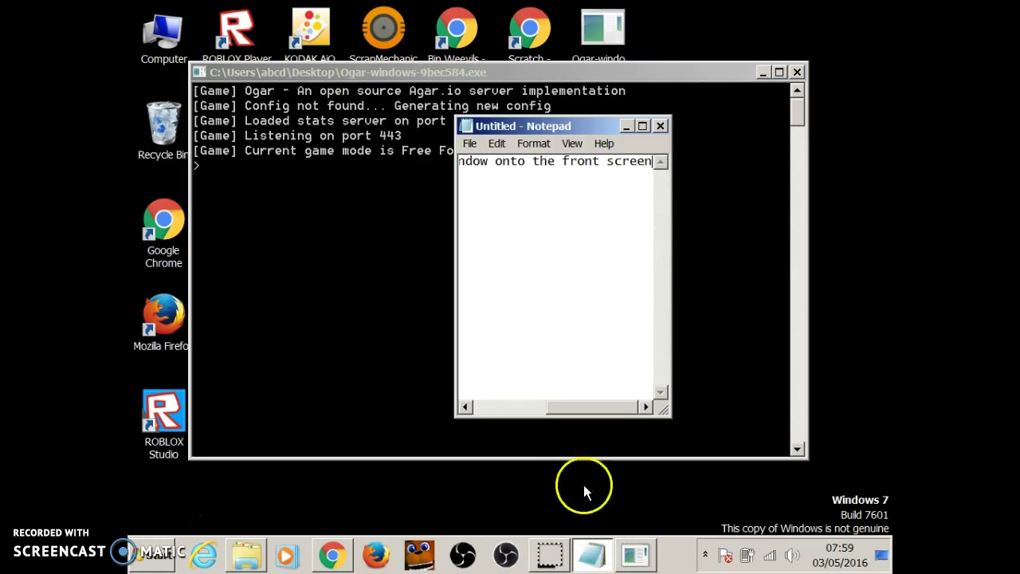
{"action": "key", "text": "BackSpace"}
{"action": "key", "text": "BackSpace"}
{"action": "key", "text": "BackSpace"}
{"action": "key", "text": "BackSpace"}
{"action": "key", "text": "BackSpace"}
{"action": "key", "text": "BackSpace"}
{"action": "key", "text": "BackSpace"}
{"action": "key", "text": "BackSpace"}
{"action": "key", "text": "BackSpace"}
{"action": "key", "text": "BackSpace"}
{"action": "key", "text": "BackSpace"}
{"action": "key", "text": "BackSpace"}
{"action": "key", "text": "BackSpace"}
{"action": "key", "text": "BackSpace"}
{"action": "key", "text": "BackSpace"}
{"action": "key", "text": "BackSpace"}
{"action": "key", "text": "BackSpace"}
{"action": "key", "text": "BackSpace"}
{"action": "key", "text": "BackSpace"}
{"action": "key", "text": "BackSpace"}
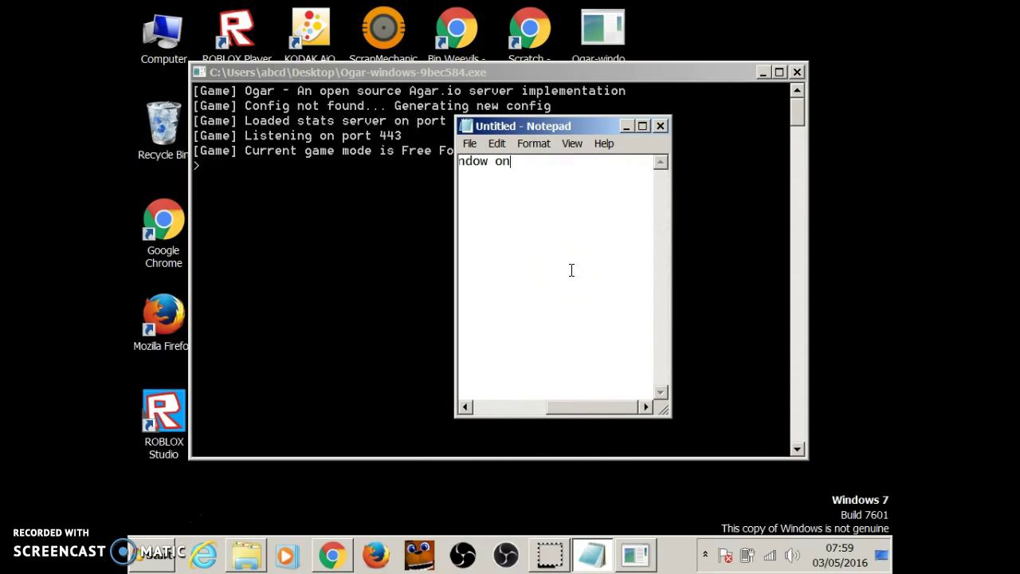
Write the note "and run it and close it again and 2 new windows should come up"
{"action": "type", "text": "and run "}
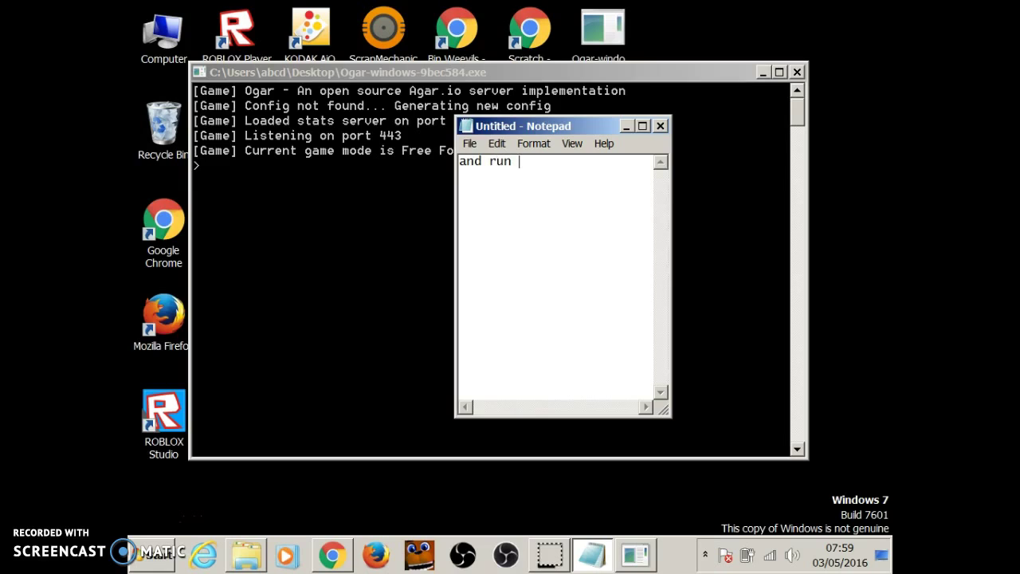
{"action": "type", "text": "it an"}
{"action": "type", "text": "d close it agai"}
{"action": "type", "text": "n a"}
{"action": "type", "text": "nd "}
{"action": "type", "text": "2 "}
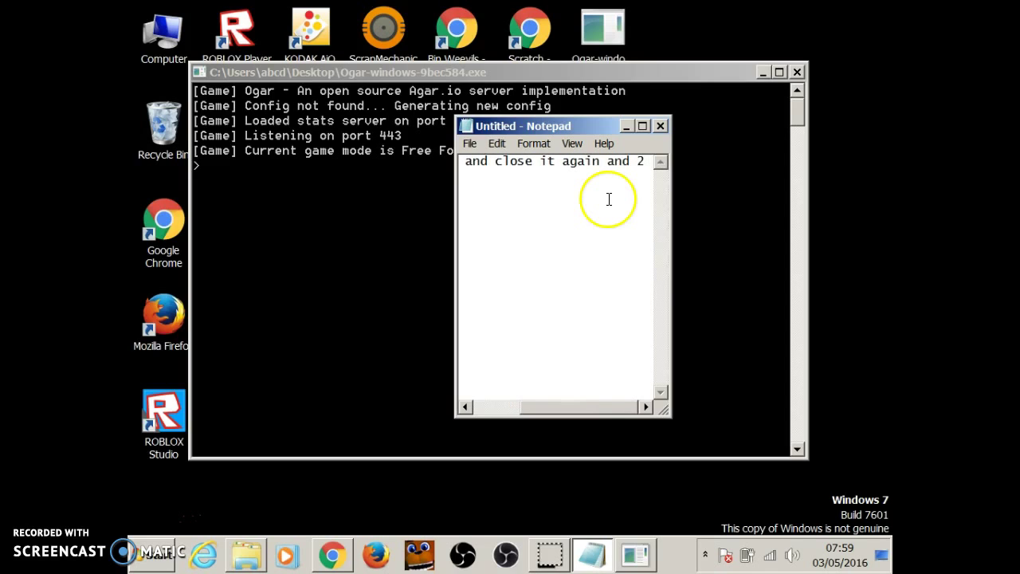
{"action": "type", "text": "new "}
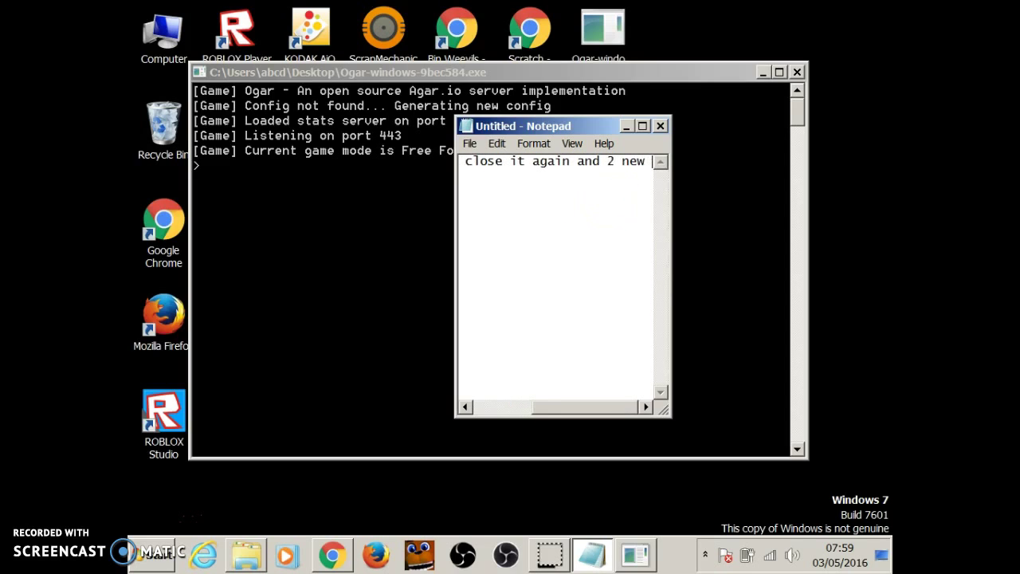
{"action": "type", "text": "wi"}
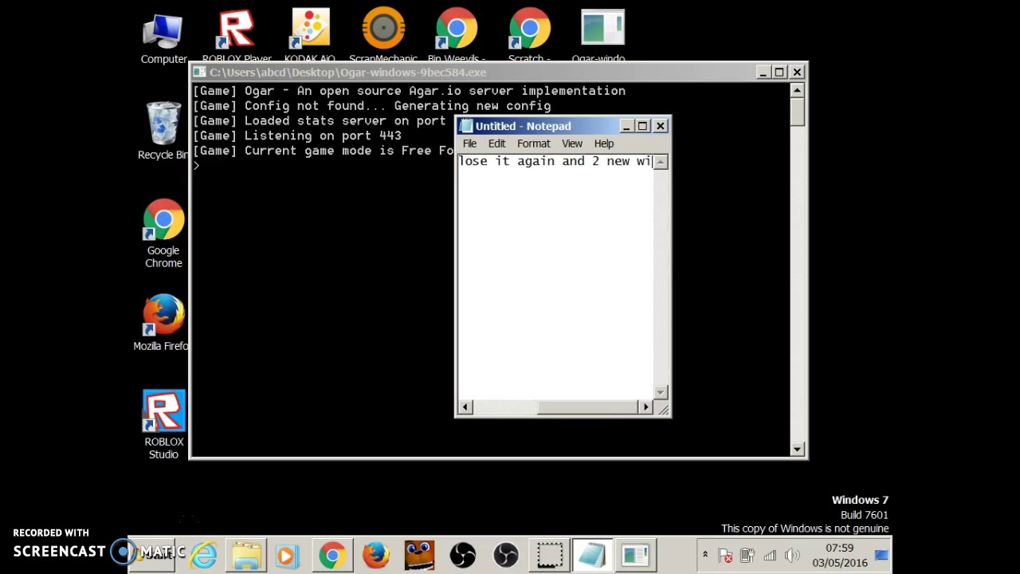
{"action": "type", "text": "ndows "}
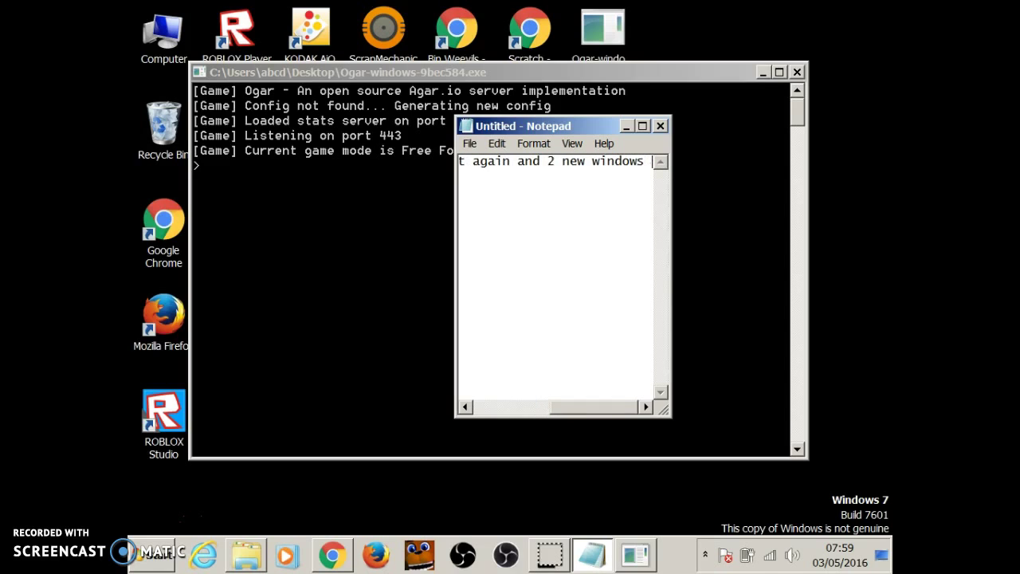
{"action": "type", "text": "ch"}
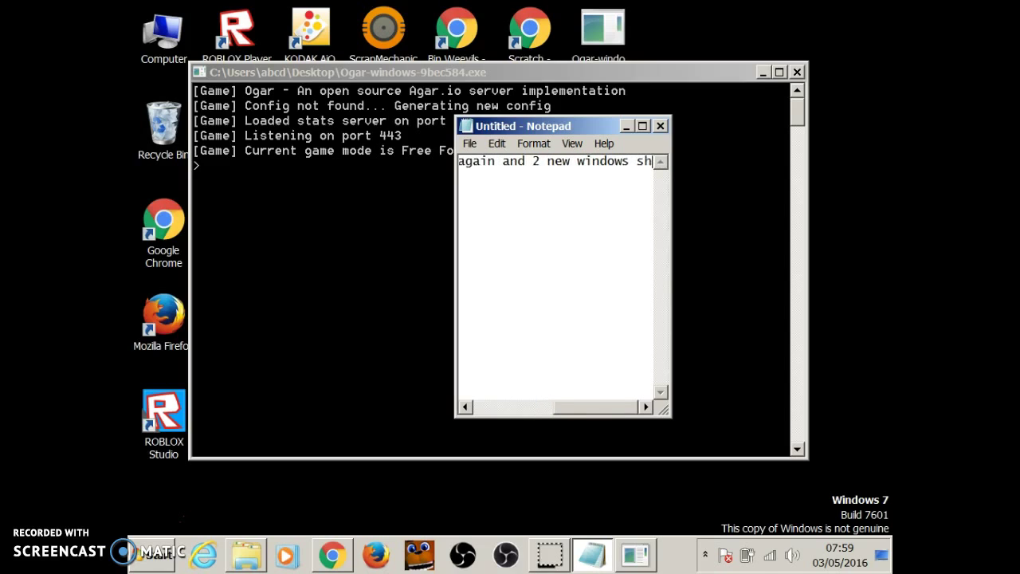
{"action": "type", "text": "ould come "}
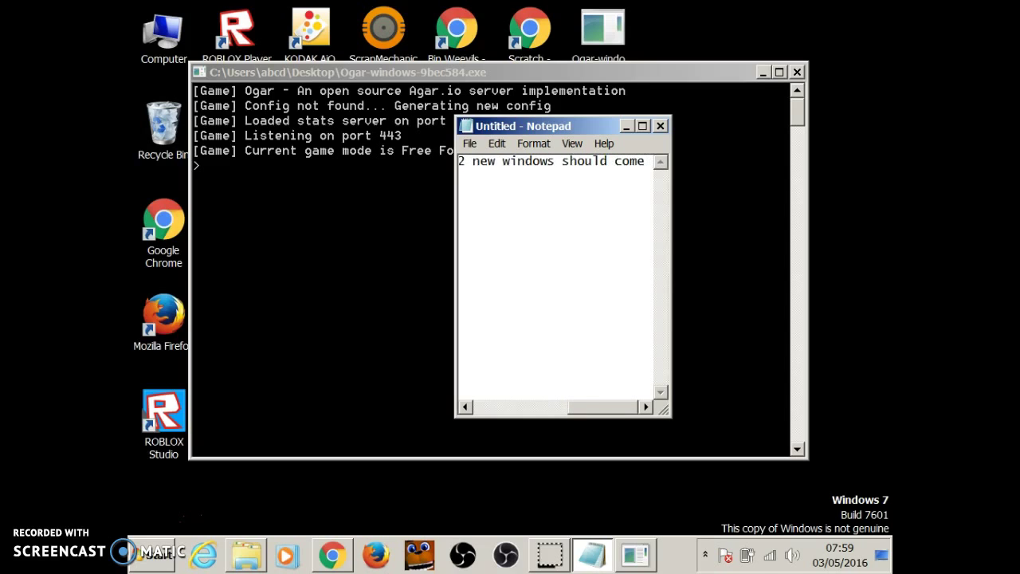
{"action": "type", "text": "up"}
Erase the note about running and closing the program, leaving the Notepad document empty
{"action": "key", "text": "BackSpace"}
{"action": "key", "text": "BackSpace"}
{"action": "key", "text": "BackSpace"}
{"action": "key", "text": "BackSpace"}
{"action": "key", "text": "BackSpace"}
{"action": "key", "text": "BackSpace"}
{"action": "key", "text": "BackSpace"}
{"action": "key", "text": "BackSpace"}
{"action": "key", "text": "BackSpace"}
{"action": "key", "text": "BackSpace"}
{"action": "key", "text": "BackSpace"}
{"action": "key", "text": "BackSpace"}
{"action": "key", "text": "BackSpace"}
{"action": "type", "text": "======"}
{"action": "key", "text": "BackSpace"}
{"action": "key", "text": "BackSpace"}
{"action": "key", "text": "BackSpace"}
{"action": "key", "text": "BackSpace"}
{"action": "key", "text": "BackSpace"}
{"action": "key", "text": "BackSpace"}
{"action": "key", "text": "BackSpace"}
{"action": "key", "text": "BackSpace"}
{"action": "key", "text": "BackSpace"}
{"action": "key", "text": "BackSpace"}
{"action": "key", "text": "BackSpace"}
{"action": "key", "text": "BackSpace"}
{"action": "key", "text": "BackSpace"}
{"action": "key", "text": "BackSpace"}
{"action": "key", "text": "BackSpace"}
{"action": "key", "text": "BackSpace"}
{"action": "key", "text": "BackSpace"}
{"action": "key", "text": "BackSpace"}
{"action": "key", "text": "BackSpace"}
{"action": "key", "text": "BackSpace"}
{"action": "key", "text": "BackSpace"}
{"action": "key", "text": "BackSpace"}
{"action": "key", "text": "BackSpace"}
{"action": "key", "text": "BackSpace"}
{"action": "key", "text": "BackSpace"}
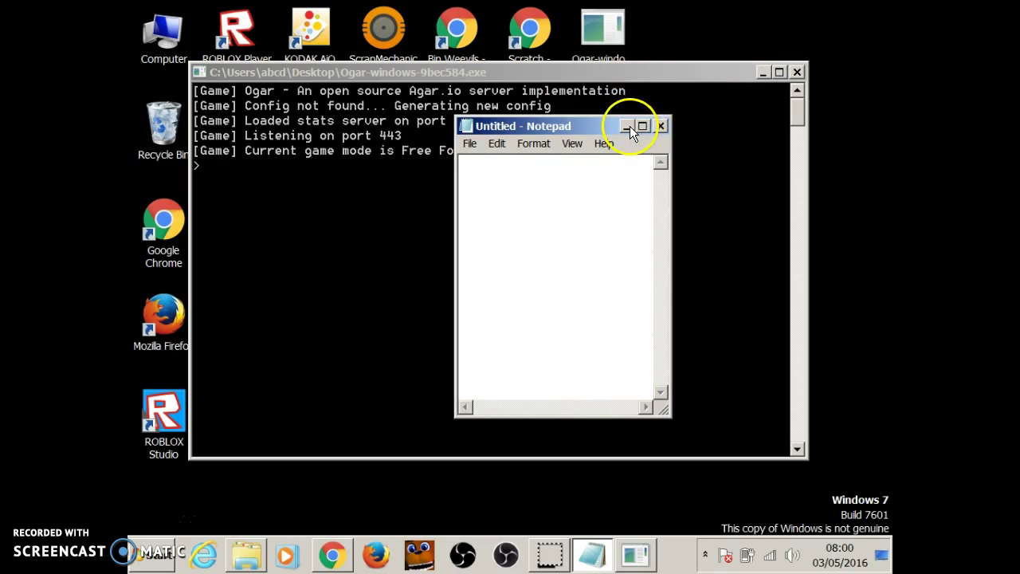
Minimize Notepad and close the Ogar server console window
{"action": "left_click", "coordinate": [627, 126]}
{"action": "left_click", "coordinate": [798, 72]}
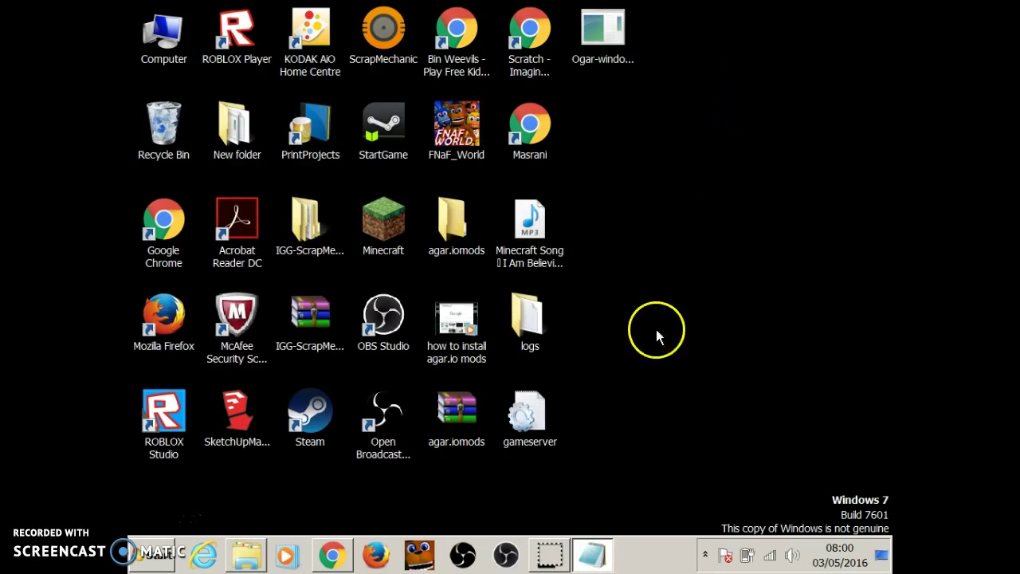
{"action": "left_click_drag", "start_coordinate": [617, 267], "coordinate": [519, 467]}
{"action": "left_click", "coordinate": [767, 365]}
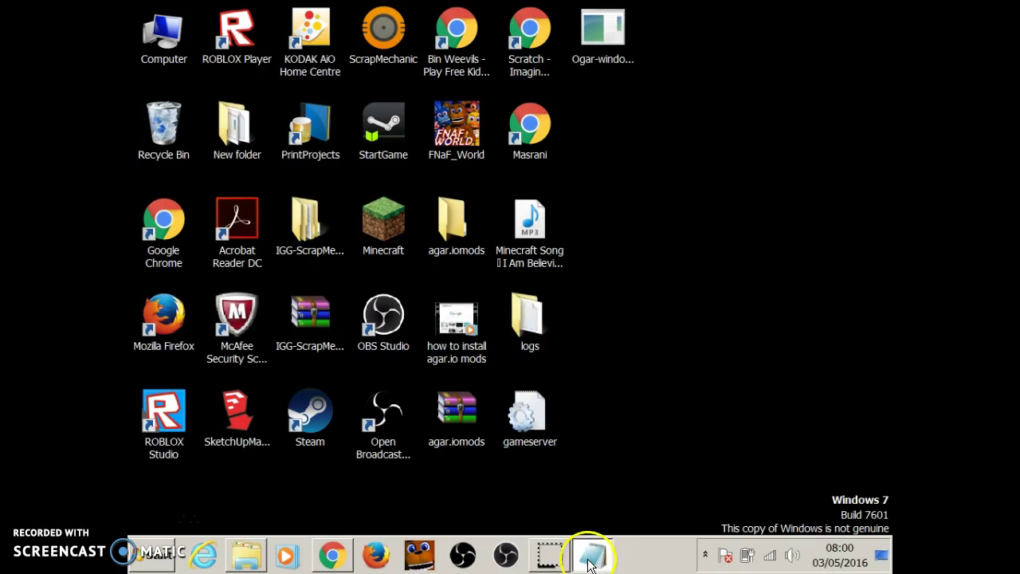
Restore the untitled Notepad window, move it clear of the desktop icons and write "logs we do not need"
{"action": "left_click", "coordinate": [594, 553]}
{"action": "left_click_drag", "start_coordinate": [542, 124], "coordinate": [720, 188]}
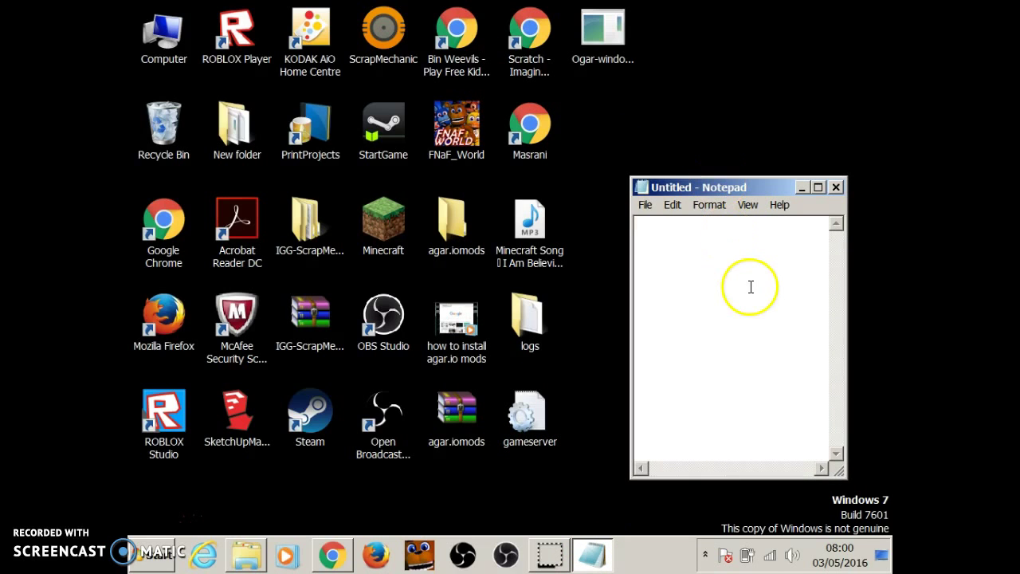
{"action": "type", "text": "logs we do n"}
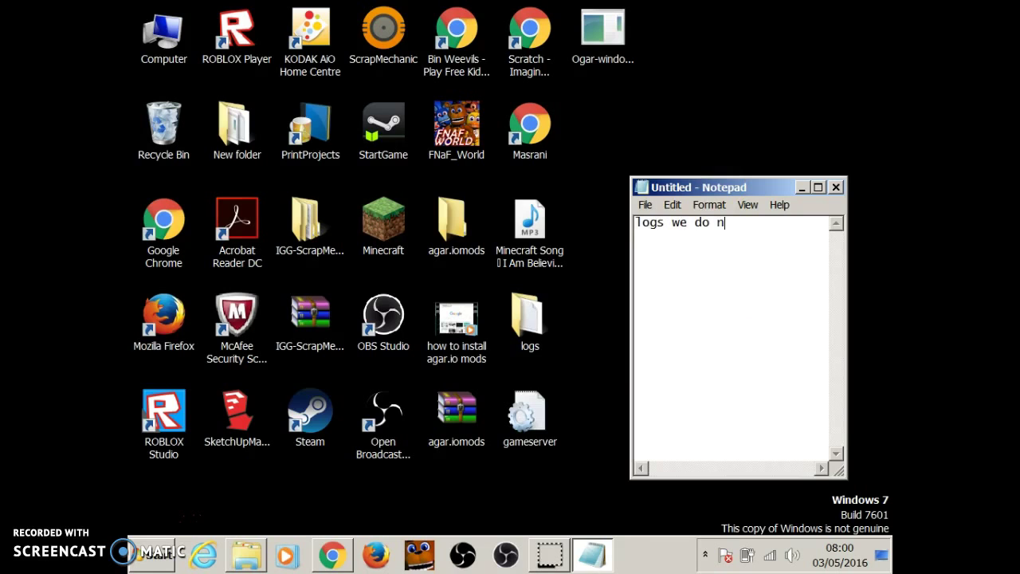
{"action": "type", "text": "ot need"}
Erase the note about the logs folder
{"action": "key", "text": "BackSpace"}
{"action": "key", "text": "BackSpace"}
{"action": "key", "text": "BackSpace"}
{"action": "key", "text": "BackSpace"}
{"action": "key", "text": "BackSpace"}
{"action": "key", "text": "BackSpace"}
{"action": "key", "text": "BackSpace"}
{"action": "key", "text": "BackSpace"}
{"action": "key", "text": "BackSpace"}
{"action": "key", "text": "BackSpace"}
{"action": "key", "text": "BackSpace"}
{"action": "key", "text": "BackSpace"}
{"action": "key", "text": "BackSpace"}
{"action": "key", "text": "BackSpace"}
{"action": "key", "text": "BackSpace"}
{"action": "key", "text": "BackSpace"}
{"action": "key", "text": "BackSpace"}
{"action": "key", "text": "BackSpace"}
Write the note "but gameserver is for editing the game let me show you"
{"action": "type", "text": "but ga"}
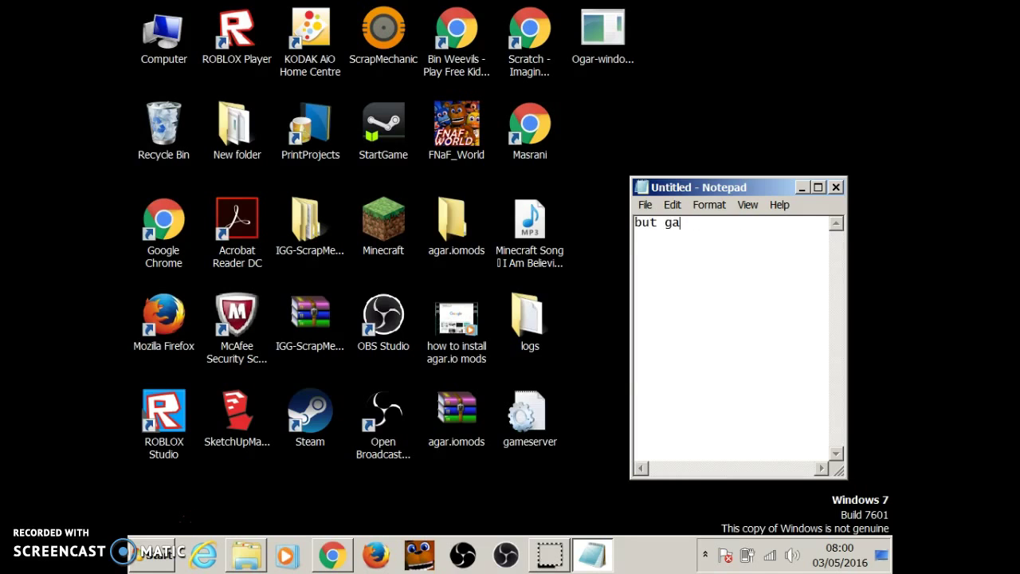
{"action": "key", "text": "BackSpace"}
{"action": "key", "text": "BackSpace"}
{"action": "type", "text": "erver is "}
{"action": "type", "text": "df"}
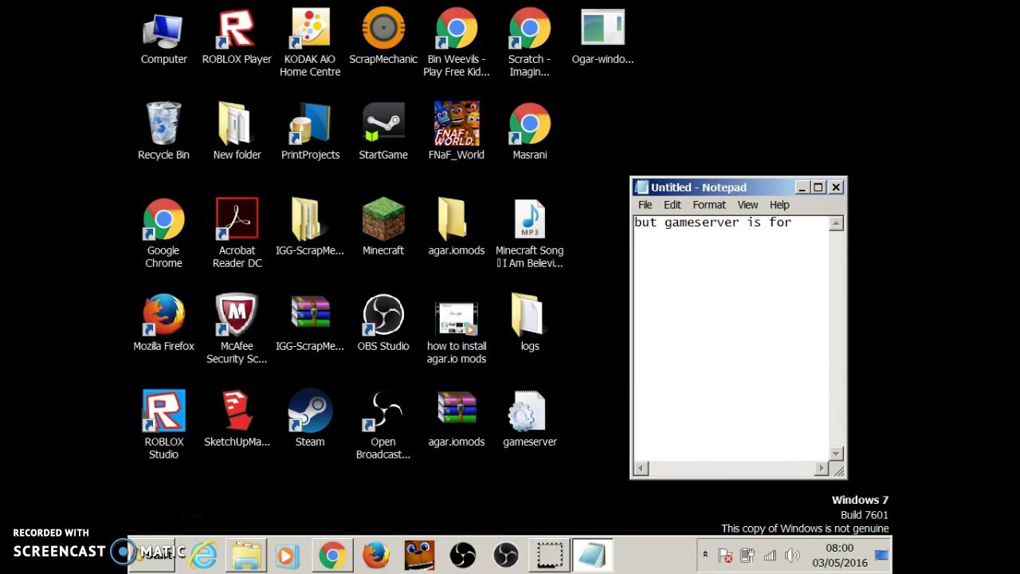
{"action": "type", "text": "for editi"}
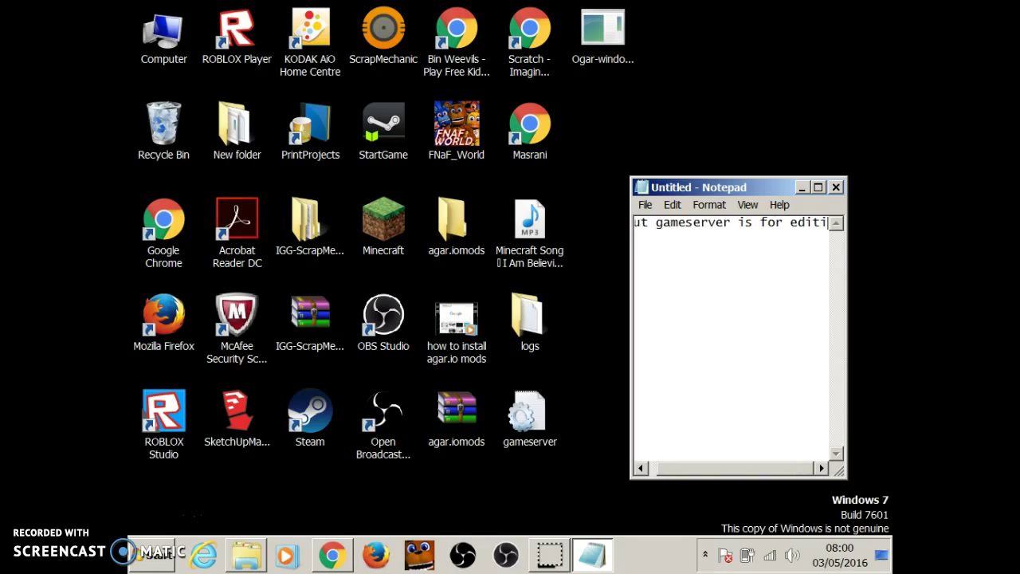
{"action": "type", "text": "ng th"}
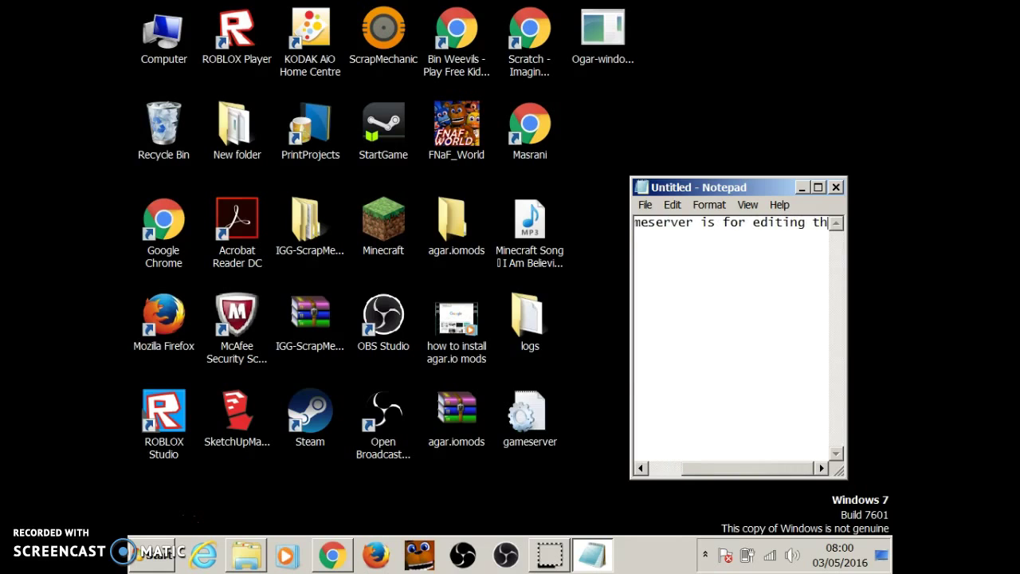
{"action": "type", "text": "e game"}
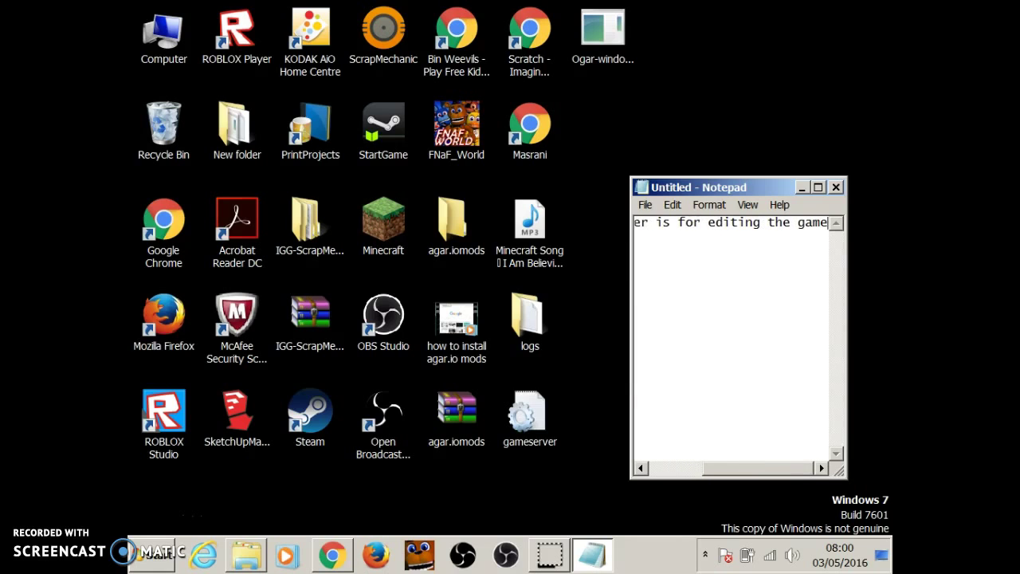
{"action": "type", "text": " l"}
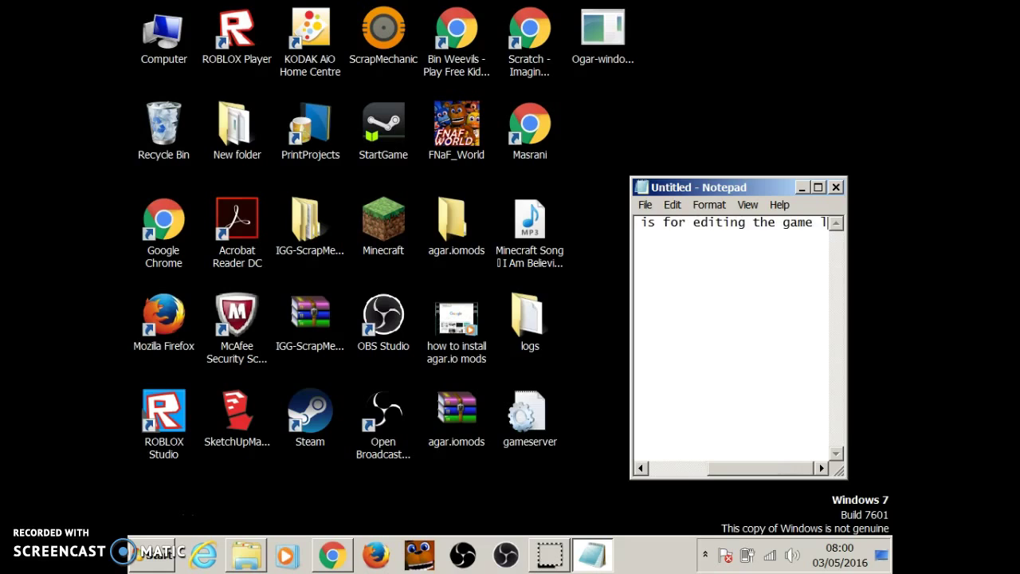
{"action": "type", "text": "et me "}
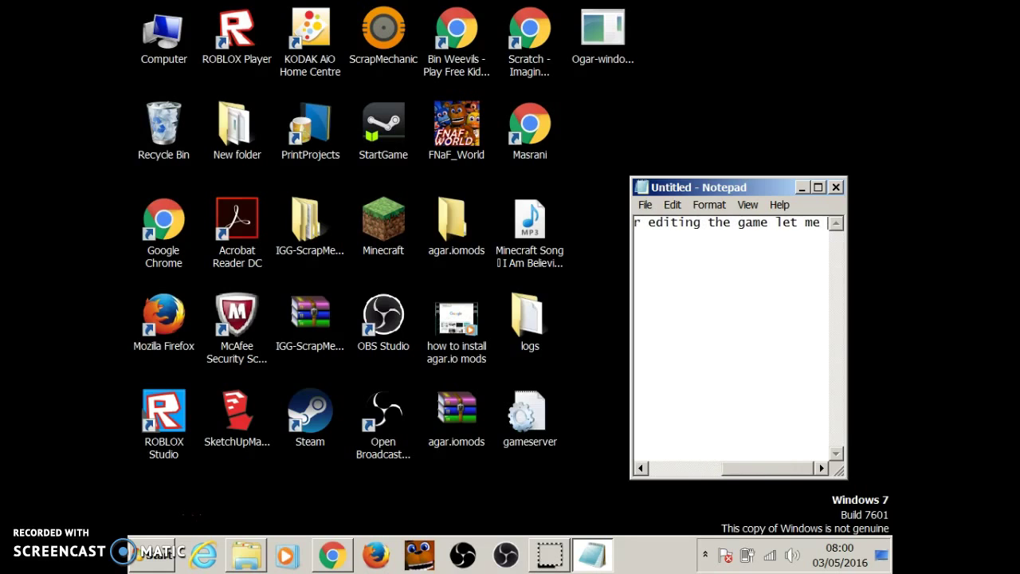
{"action": "type", "text": "sh"}
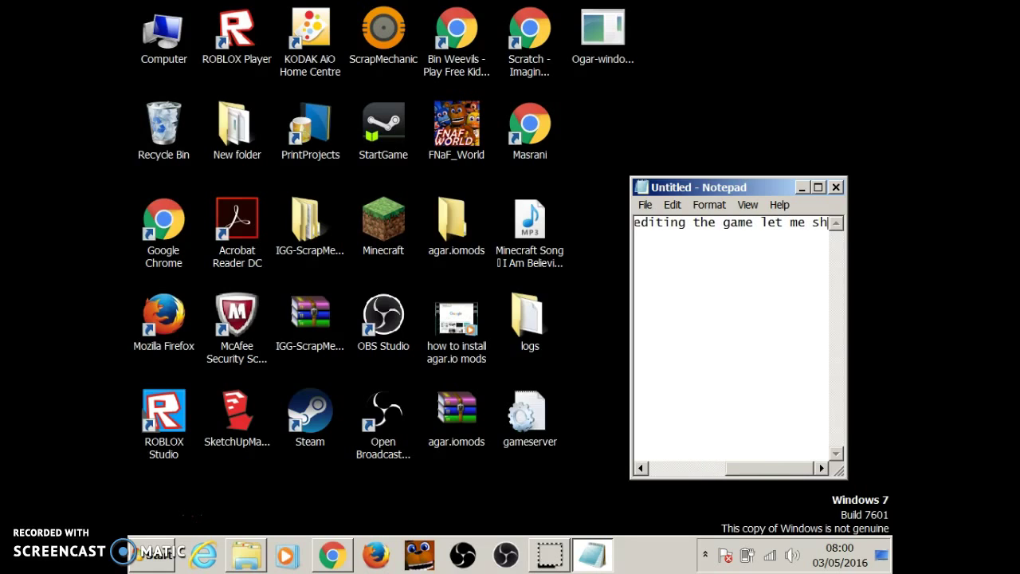
{"action": "type", "text": "ow you"}
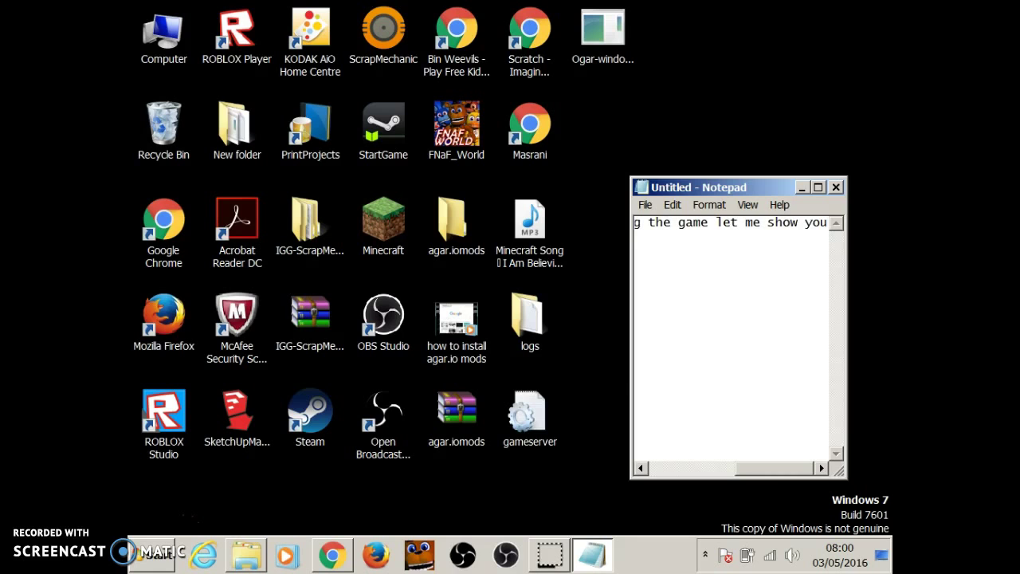
Minimize the note, open the gameserver configuration file from the desktop and move its window near the screen centre
{"action": "left_click", "coordinate": [802, 187]}
{"action": "double_click", "coordinate": [524, 416]}
{"action": "left_click_drag", "start_coordinate": [436, 183], "coordinate": [582, 166]}
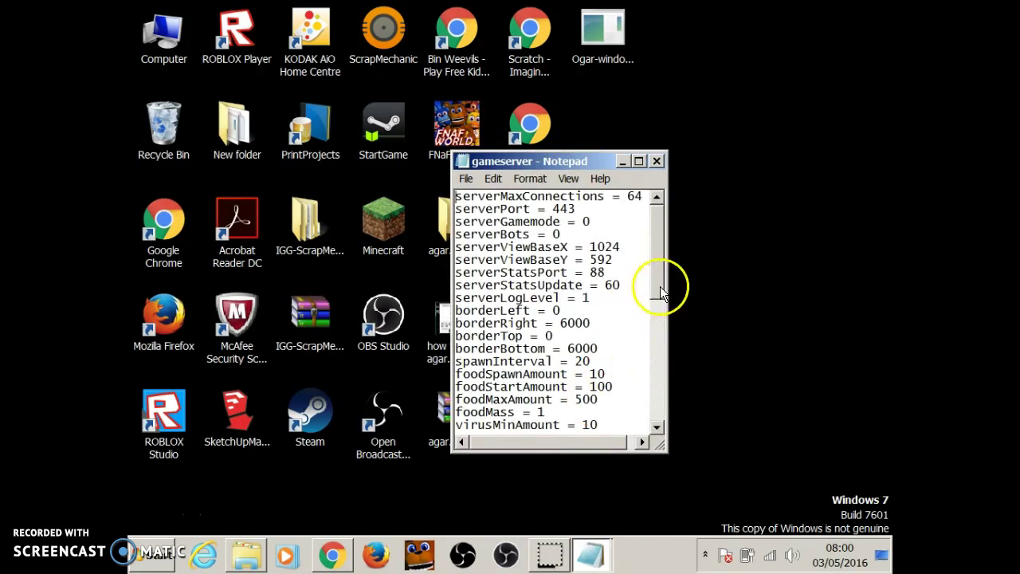
Set both borderRight and borderBottom to 60000 in the gameserver configuration
{"action": "left_click_drag", "start_coordinate": [661, 284], "coordinate": [661, 302]}
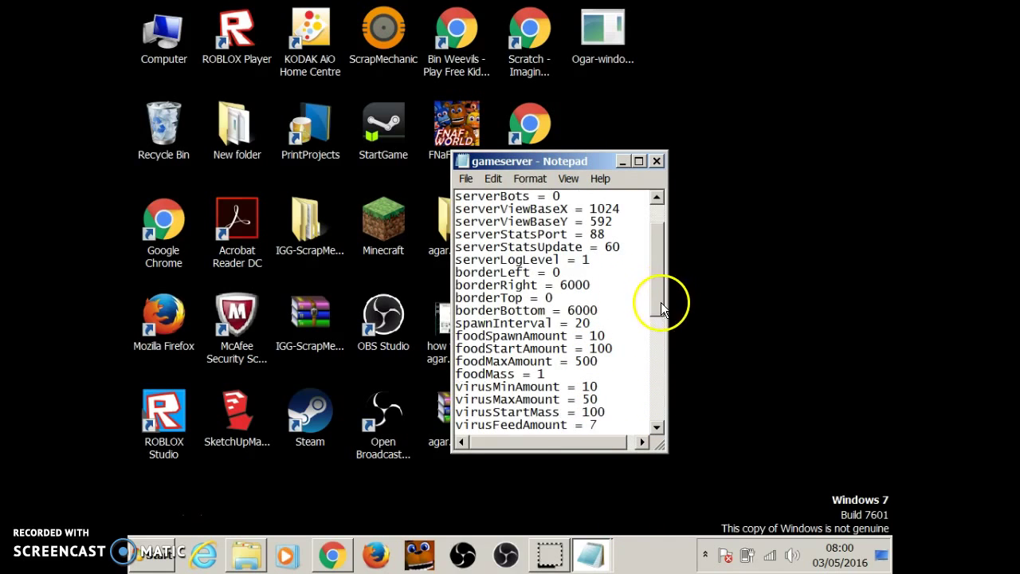
{"action": "type", "text": "0"}
{"action": "left_click", "coordinate": [600, 309]}
{"action": "type", "text": "0"}
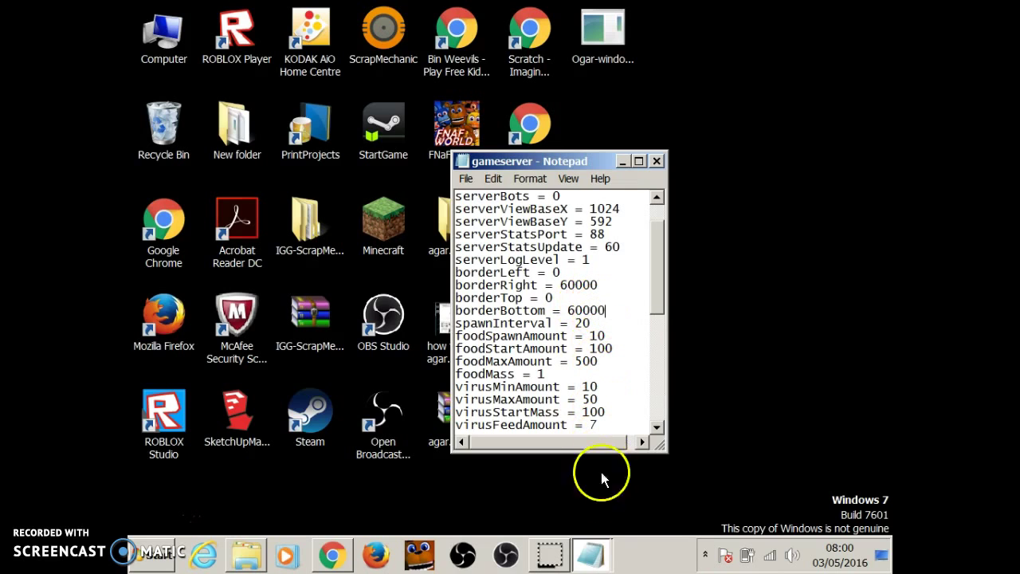
Restore the untitled note, place it beside the gameserver window and erase all its text
{"action": "left_click", "coordinate": [591, 555]}
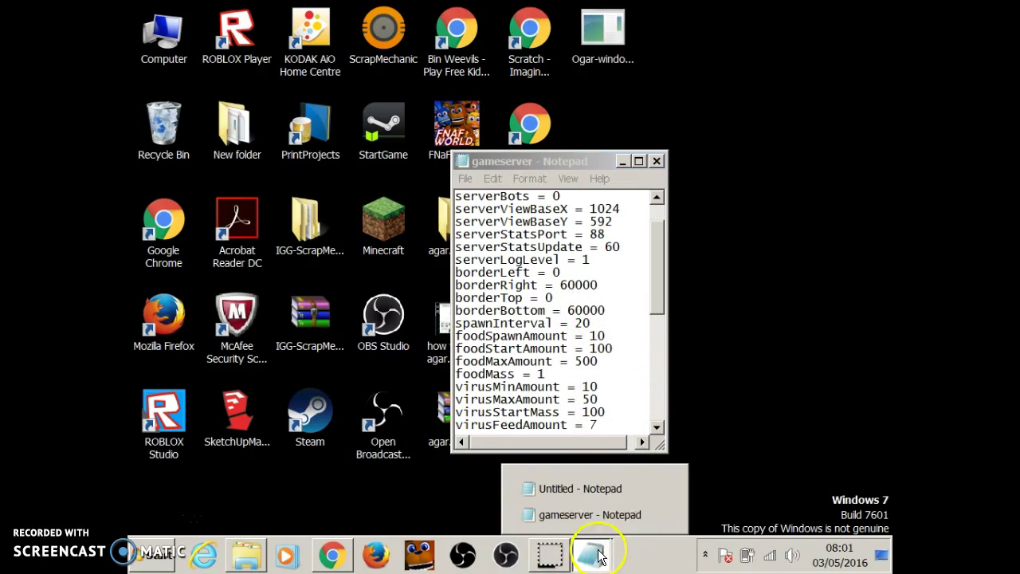
{"action": "left_click", "coordinate": [597, 492]}
{"action": "left_click_drag", "start_coordinate": [763, 190], "coordinate": [810, 161]}
{"action": "key", "text": "BackSpace"}
{"action": "key", "text": "BackSpace"}
{"action": "key", "text": "BackSpace"}
{"action": "key", "text": "BackSpace"}
{"action": "key", "text": "BackSpace"}
{"action": "key", "text": "BackSpace"}
{"action": "key", "text": "BackSpace"}
{"action": "key", "text": "BackSpace"}
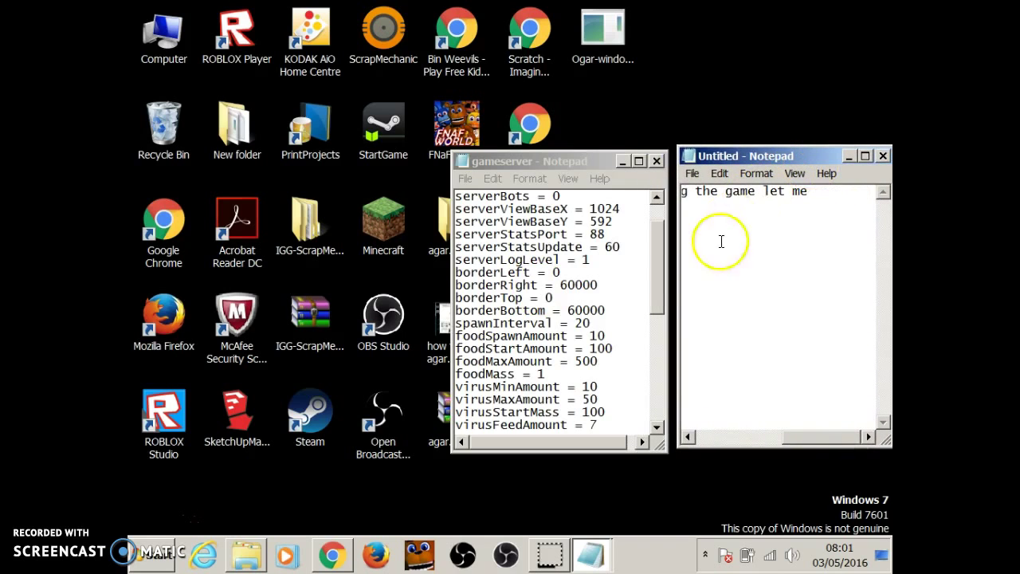
{"action": "key", "text": "BackSpace"}
{"action": "key", "text": "BackSpace"}
{"action": "key", "text": "BackSpace"}
{"action": "key", "text": "BackSpace"}
{"action": "key", "text": "BackSpace"}
{"action": "key", "text": "BackSpace"}
{"action": "key", "text": "BackSpace"}
{"action": "key", "text": "BackSpace"}
{"action": "key", "text": "BackSpace"}
{"action": "key", "text": "BackSpace"}
{"action": "key", "text": "BackSpace"}
{"action": "key", "text": "BackSpace"}
{"action": "key", "text": "BackSpace"}
{"action": "key", "text": "BackSpace"}
{"action": "key", "text": "BackSpace"}
{"action": "key", "text": "BackSpace"}
{"action": "key", "text": "BackSpace"}
Set foodMass to 100 in the gameserver configuration
{"action": "left_click", "coordinate": [660, 279]}
{"action": "left_click_drag", "start_coordinate": [660, 272], "coordinate": [661, 305]}
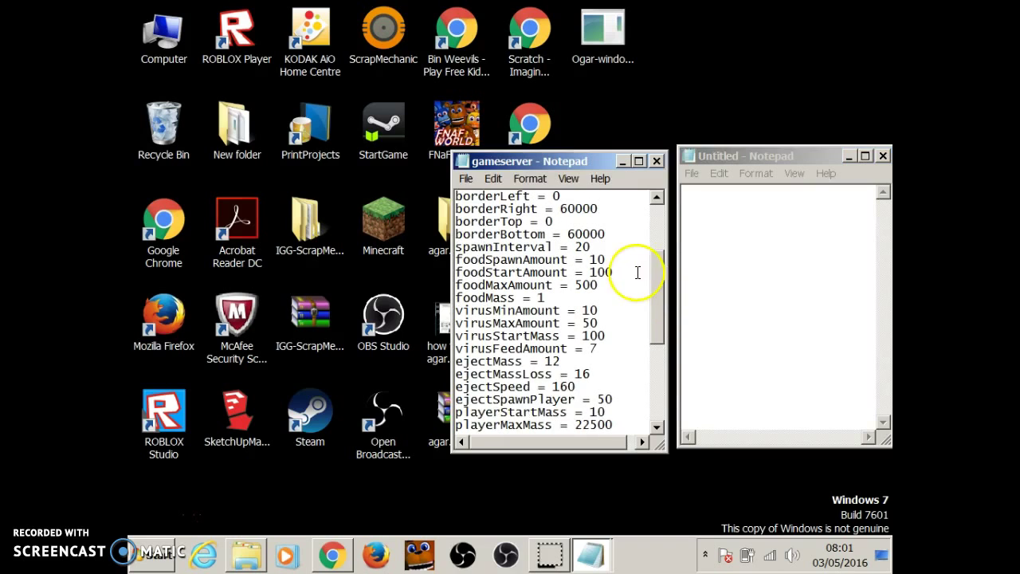
{"action": "left_click", "coordinate": [545, 298]}
{"action": "type", "text": "00"}
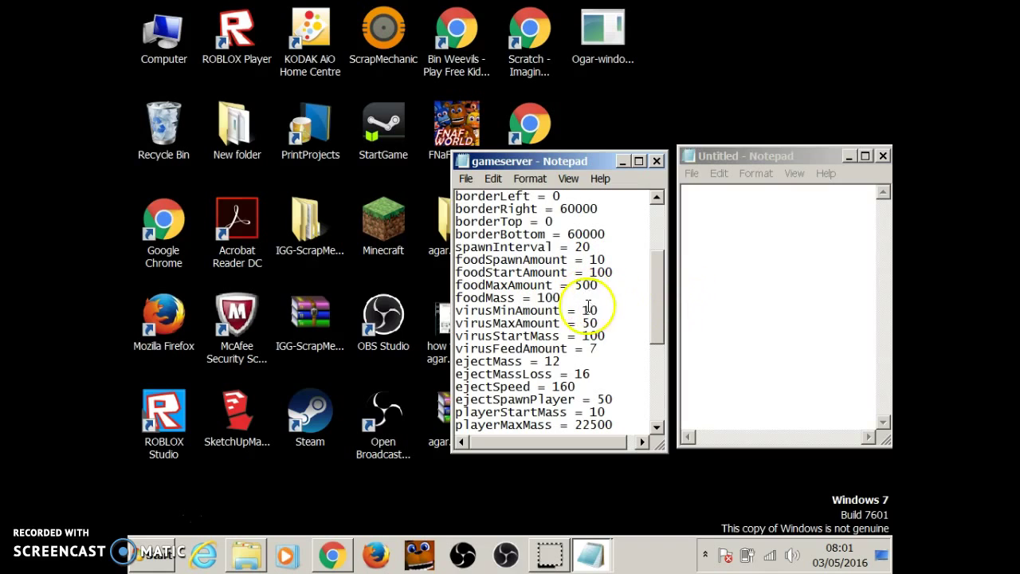
Set ejectMassLoss to 0 and ejectMass to 1000 in the gameserver configuration
{"action": "left_click_drag", "start_coordinate": [658, 309], "coordinate": [661, 314]}
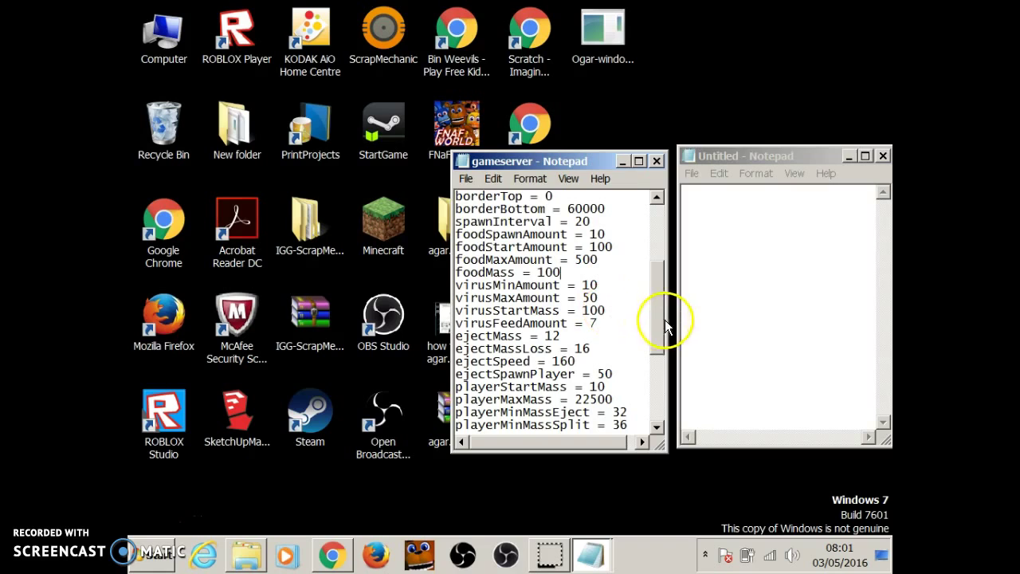
{"action": "left_click_drag", "start_coordinate": [663, 319], "coordinate": [663, 332]}
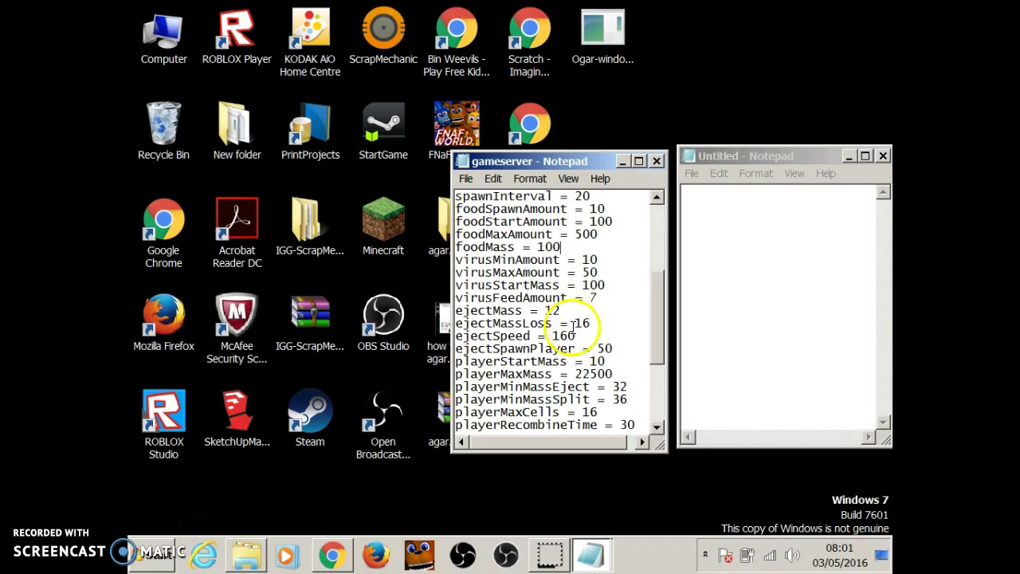
{"action": "left_click", "coordinate": [593, 326]}
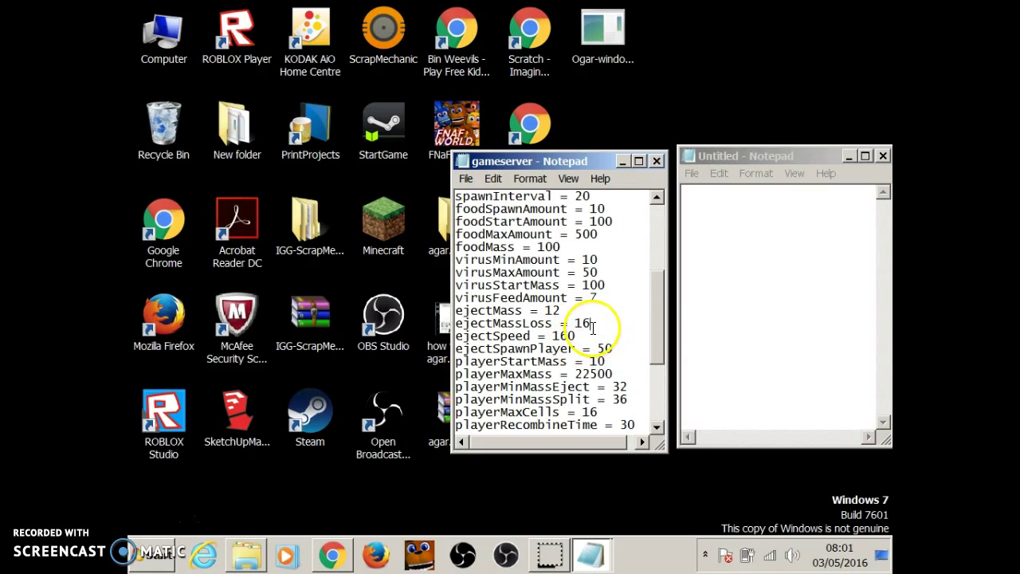
{"action": "key", "text": "BackSpace"}
{"action": "key", "text": "BackSpace"}
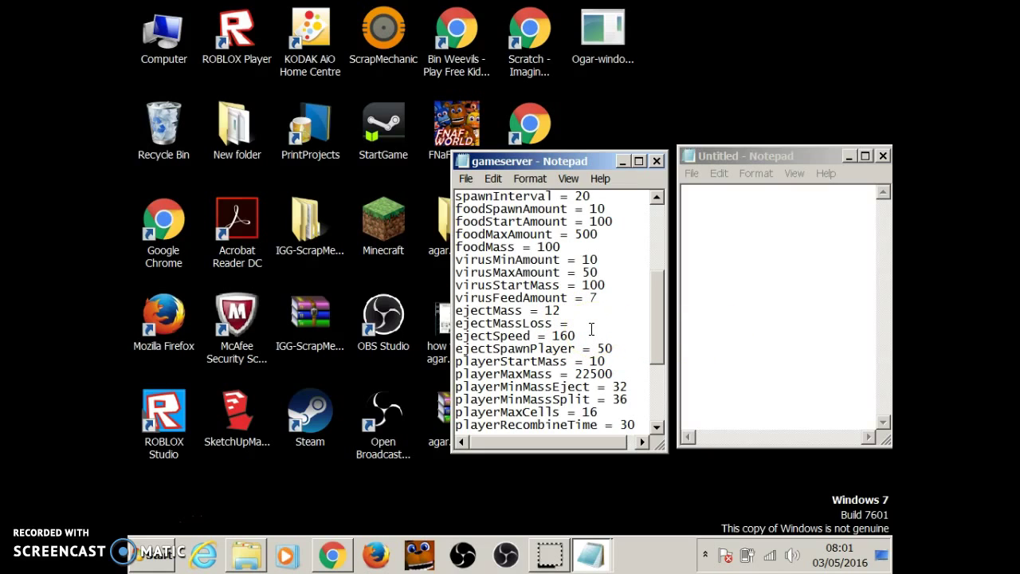
{"action": "type", "text": "0"}
{"action": "left_click", "coordinate": [561, 310]}
{"action": "key", "text": "BackSpace"}
{"action": "type", "text": "000"}
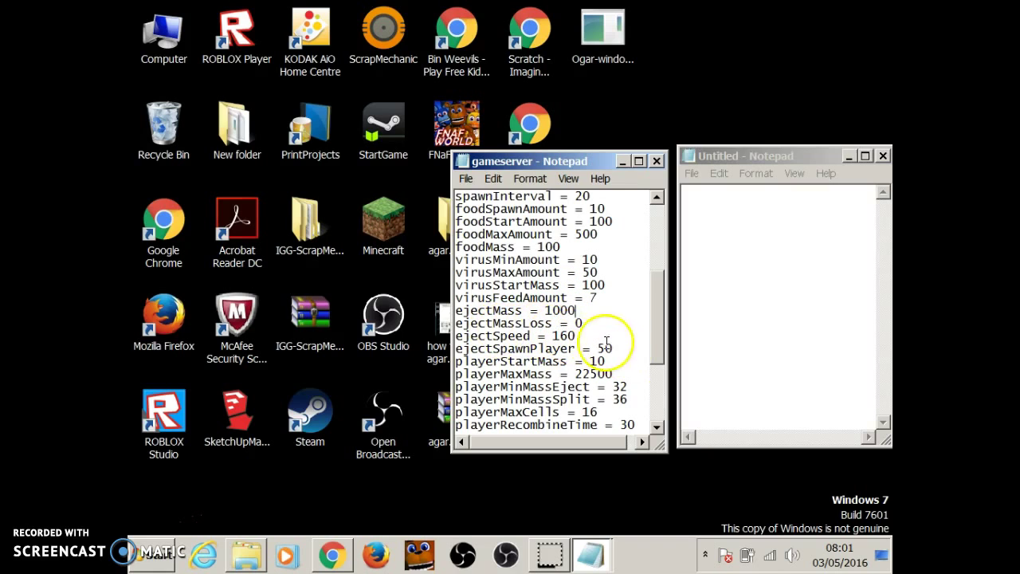
Set playerStartMass to 5000 and playerMaxMass to 2250000 in the gameserver configuration
{"action": "left_click_drag", "start_coordinate": [665, 344], "coordinate": [660, 356]}
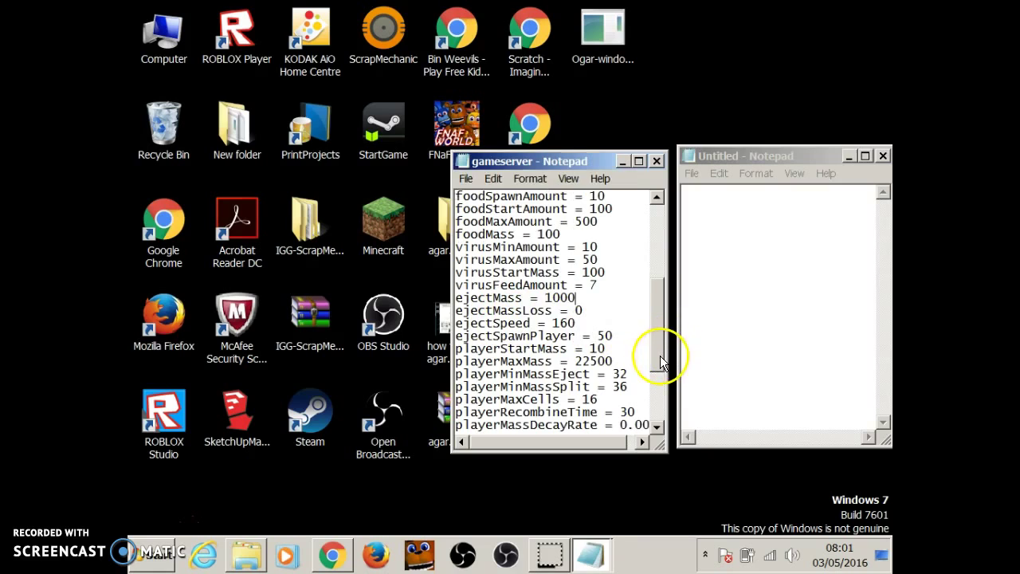
{"action": "left_click", "coordinate": [604, 344]}
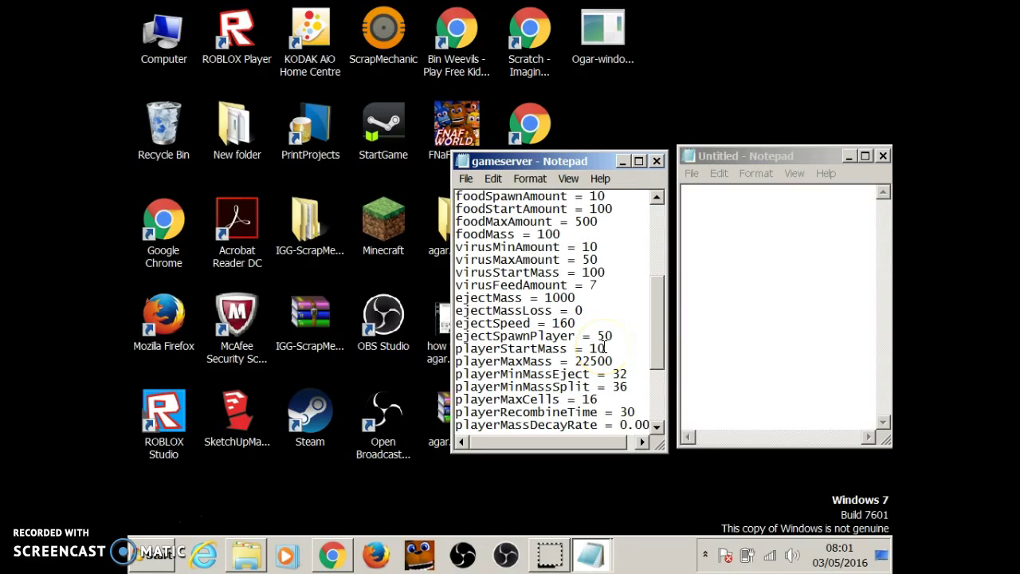
{"action": "type", "text": "5000"}
{"action": "left_click", "coordinate": [618, 361]}
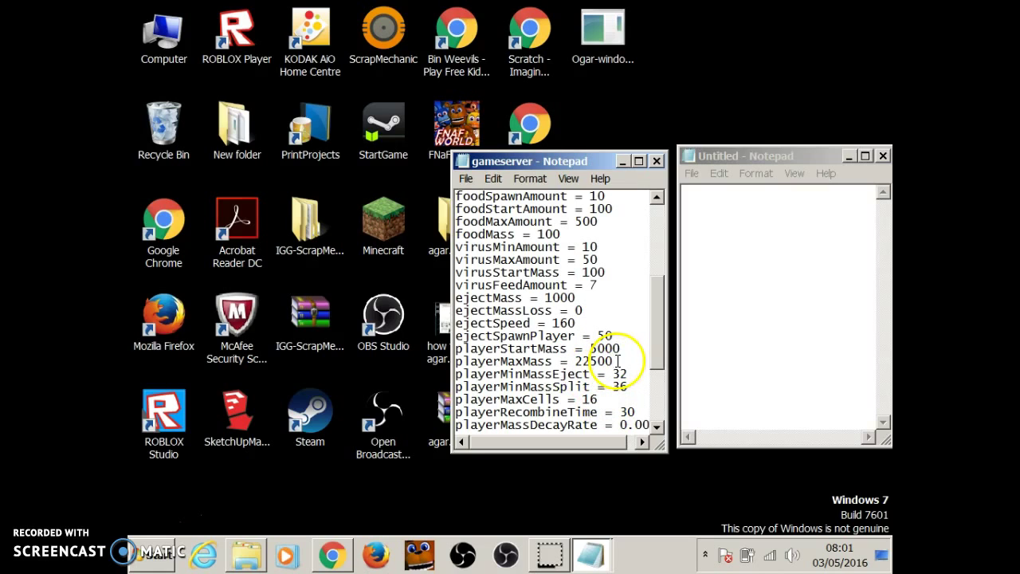
{"action": "type", "text": "00"}
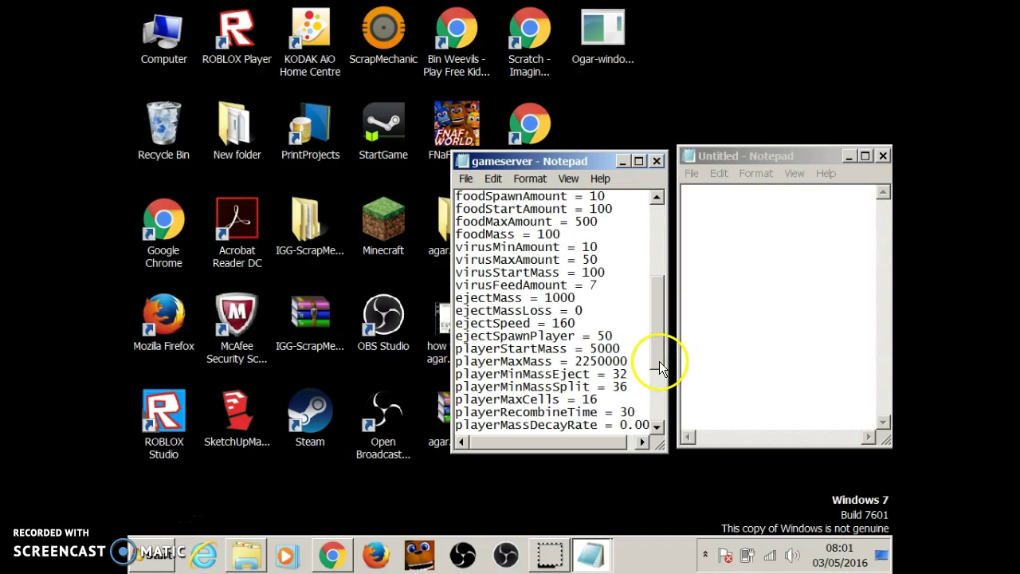
Set playerMaxCells to 16000000 in the gameserver configuration
{"action": "left_click_drag", "start_coordinate": [660, 362], "coordinate": [659, 364]}
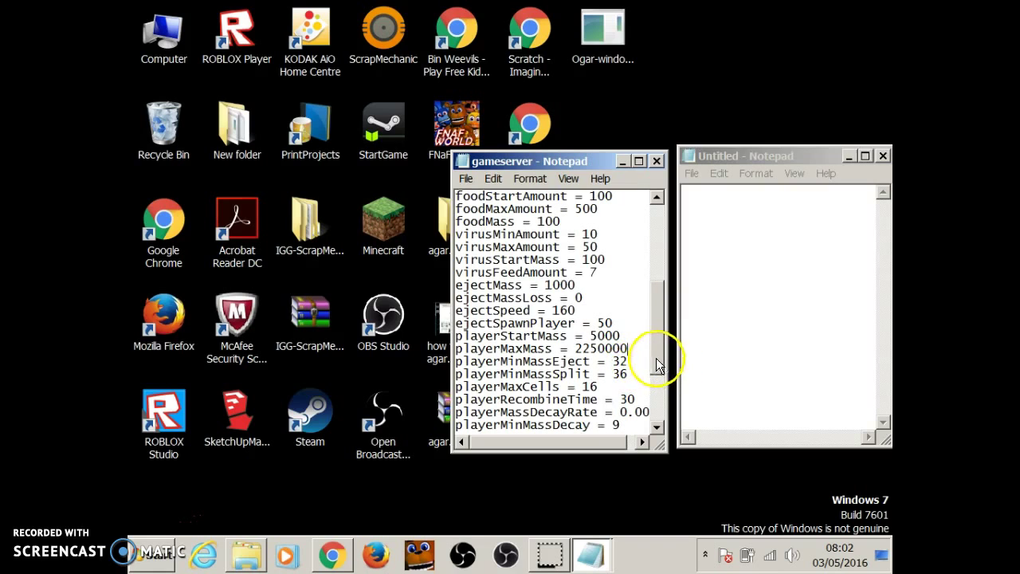
{"action": "left_click_drag", "start_coordinate": [661, 363], "coordinate": [663, 372]}
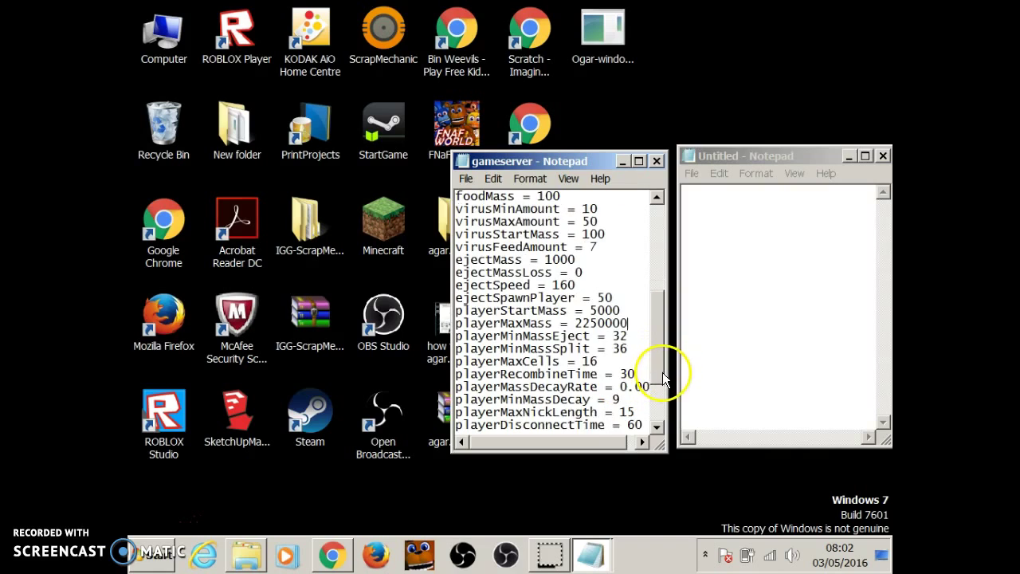
{"action": "left_click", "coordinate": [598, 365]}
{"action": "type", "text": "000000"}
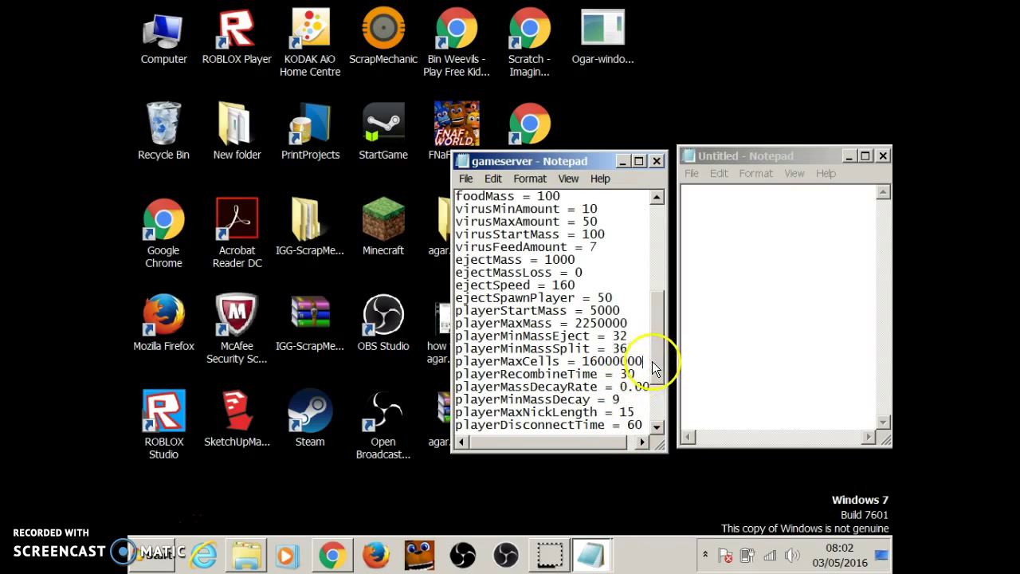
Set playerRecombineTime to 10 in the gameserver configuration
{"action": "scroll", "coordinate": [642, 358], "scroll_direction": "down", "scroll_amount": 2}
{"action": "left_click", "coordinate": [637, 321]}
{"action": "key", "text": "BackSpace"}
{"action": "key", "text": "BackSpace"}
{"action": "type", "text": "110"}
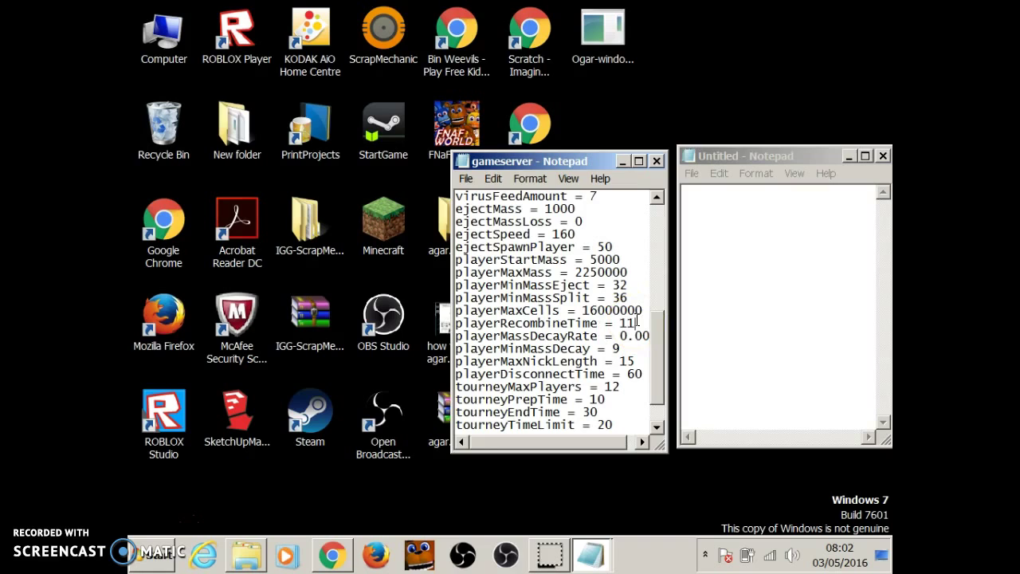
{"action": "key", "text": "BackSpace"}
{"action": "key", "text": "BackSpace"}
{"action": "type", "text": "0"}
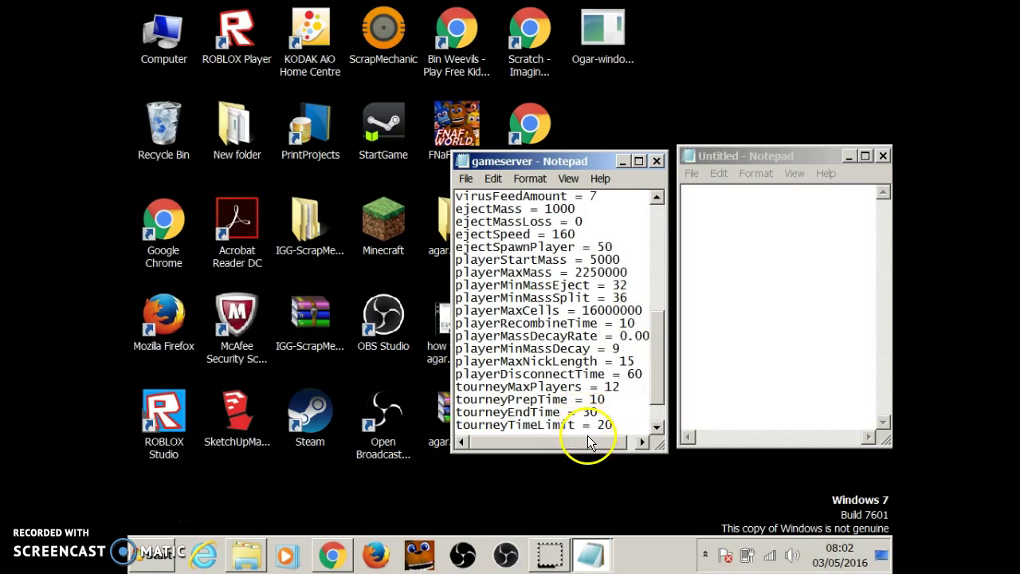
Set playerMassDecayRate to 0.000 and playerMinMassDecay to 0 in the gameserver configuration
{"action": "left_click_drag", "start_coordinate": [587, 441], "coordinate": [601, 441]}
{"action": "left_click", "coordinate": [647, 336]}
{"action": "key", "text": "BackSpace"}
{"action": "type", "text": "0"}
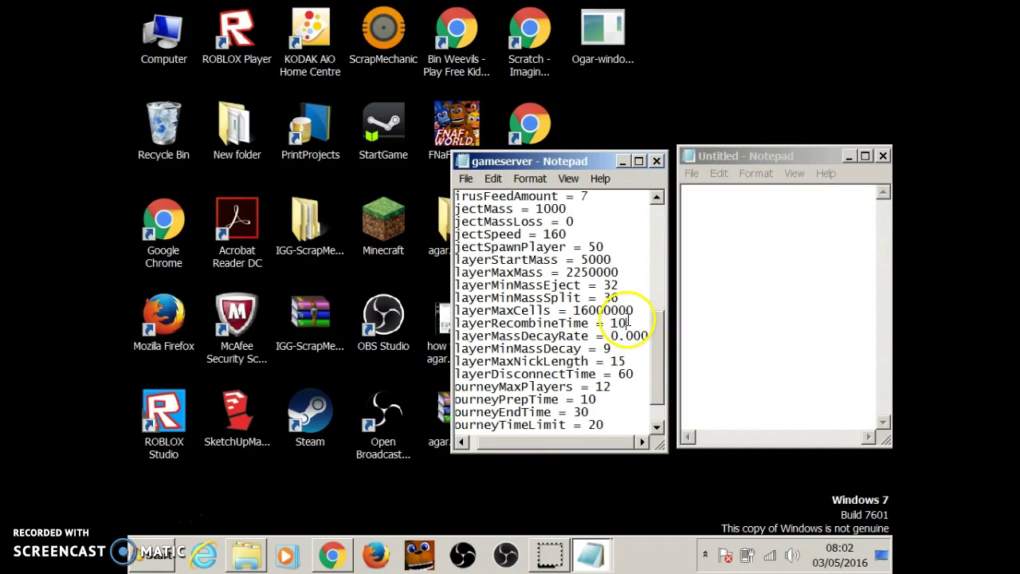
{"action": "left_click", "coordinate": [610, 348]}
{"action": "key", "text": "BackSpace"}
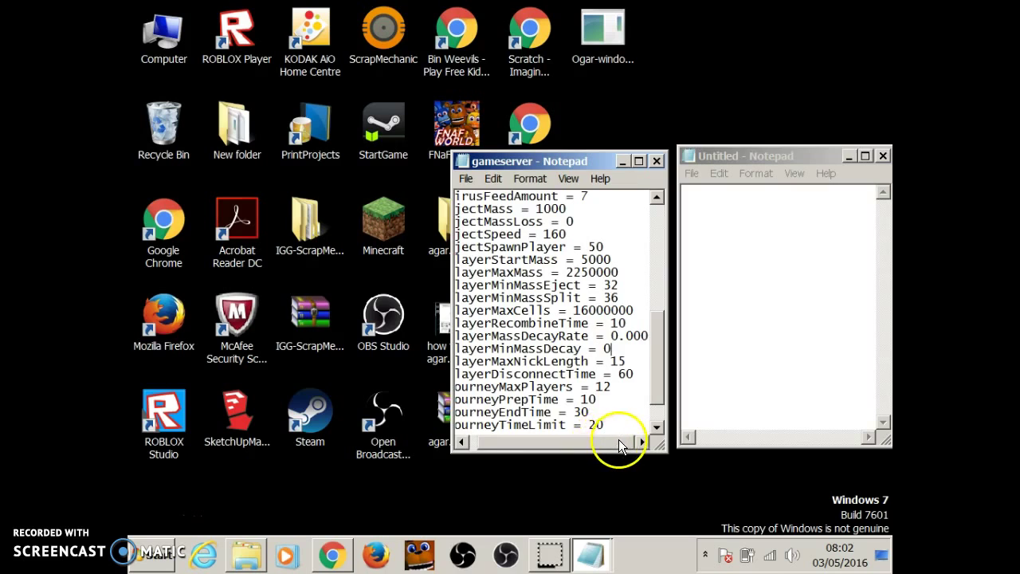
Set playerMaxNickLength to 150 in the gameserver configuration
{"action": "key", "text": "Home"}
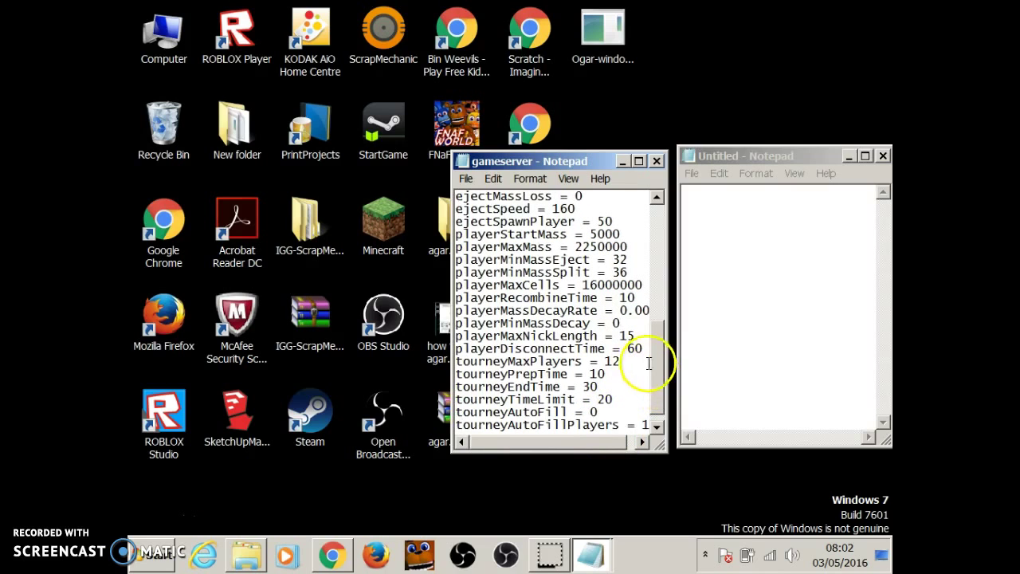
{"action": "left_click", "coordinate": [635, 336]}
{"action": "type", "text": "0"}
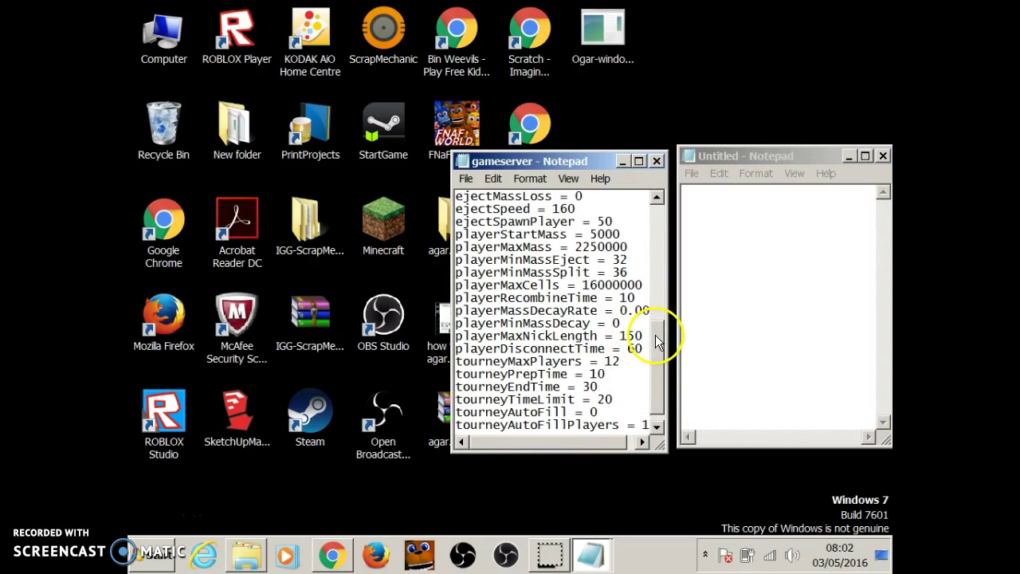
{"action": "scroll", "coordinate": [657, 341], "scroll_direction": "down", "scroll_amount": 1}
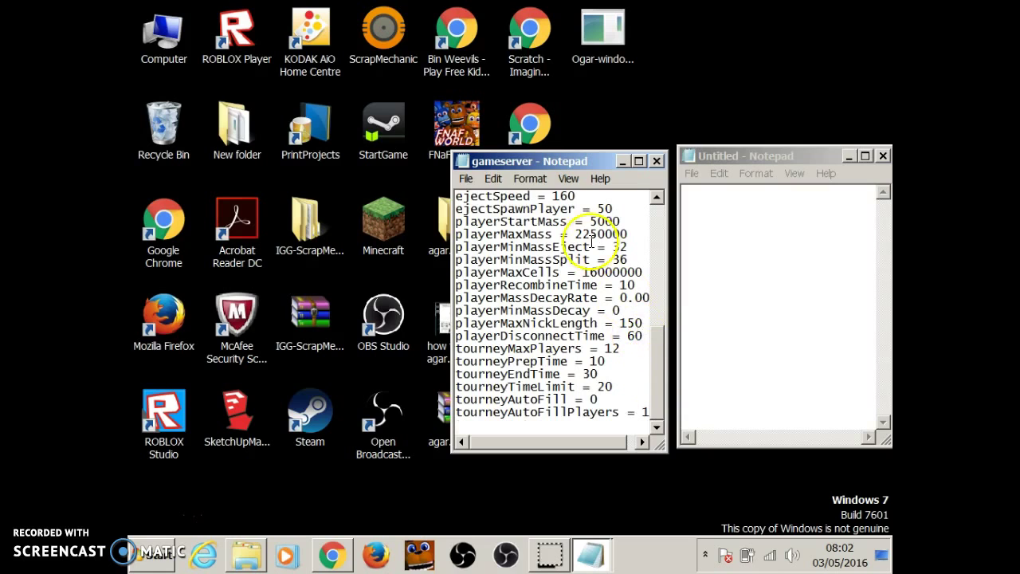
Write "then once you have changed what you want to change" in the untitled note
{"action": "left_click", "coordinate": [466, 180]}
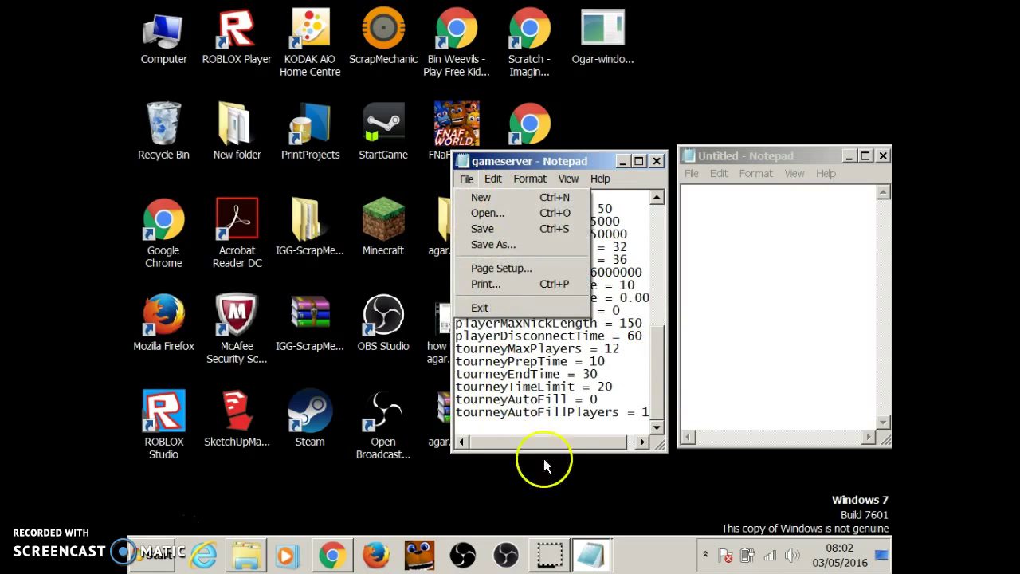
{"action": "left_click", "coordinate": [705, 344]}
{"action": "type", "text": "then io"}
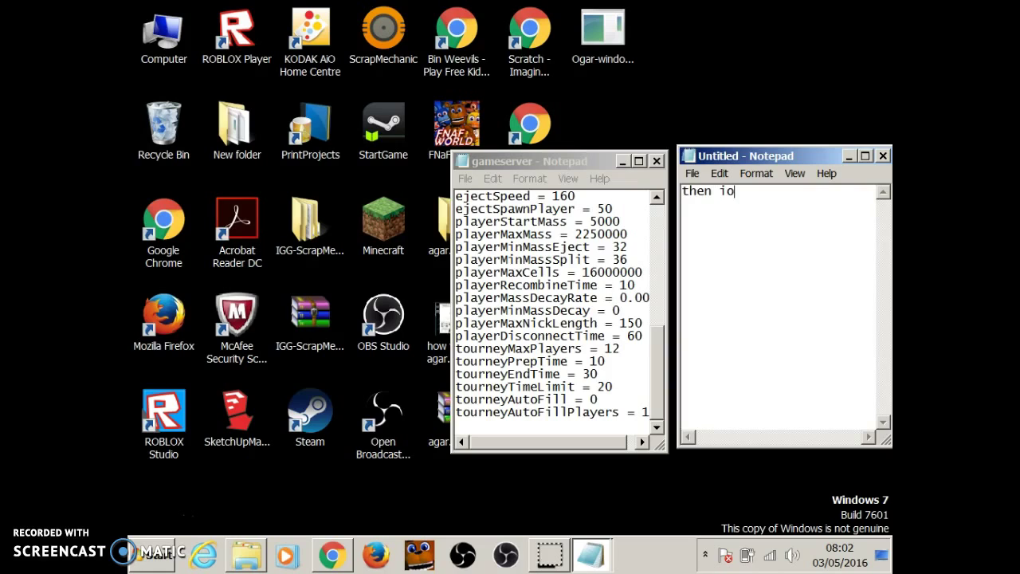
{"action": "key", "text": "BackSpace"}
{"action": "key", "text": "BackSpace"}
{"action": "type", "text": "once you have chan"}
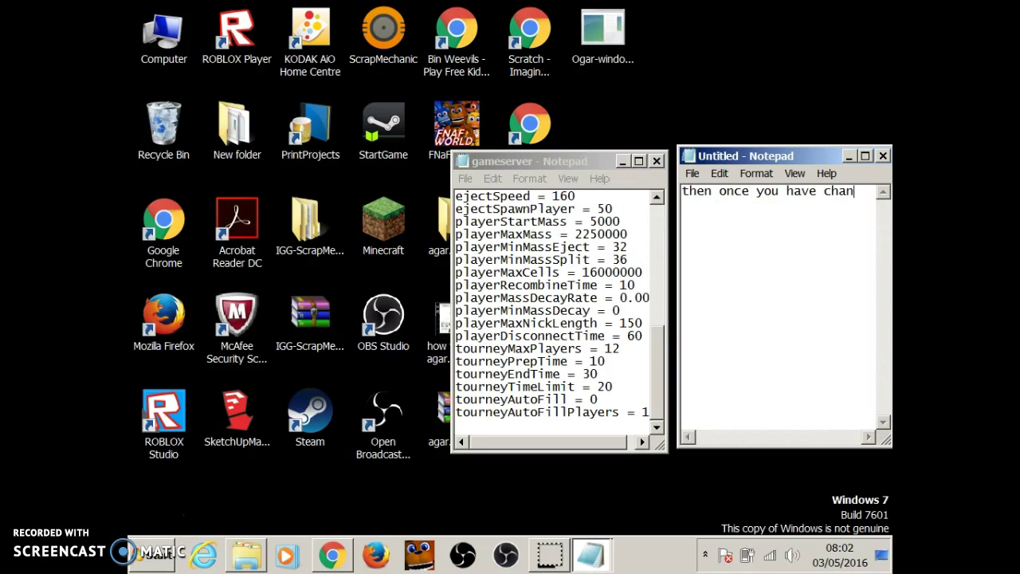
{"action": "type", "text": "ged wh"}
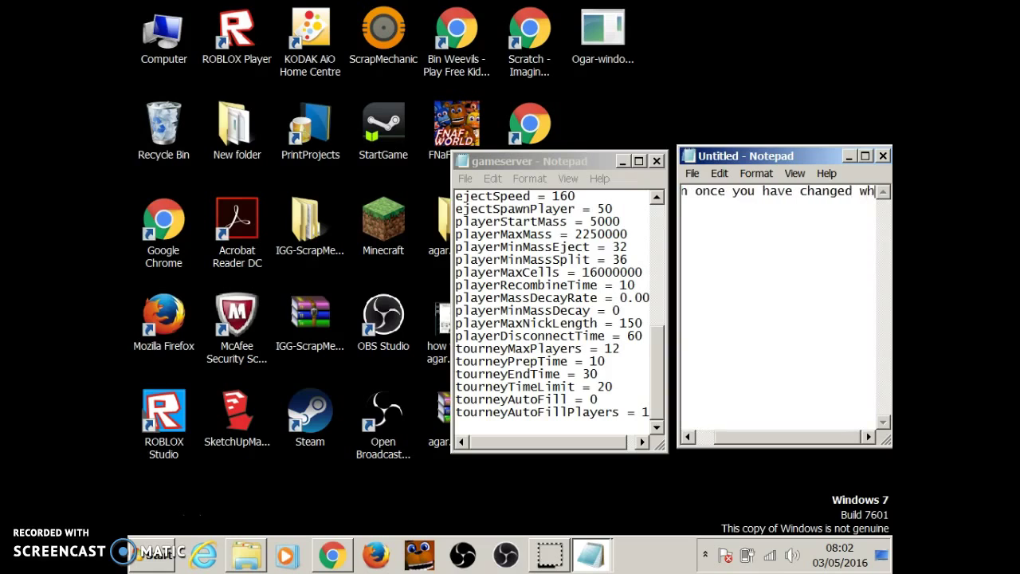
{"action": "type", "text": "at you w"}
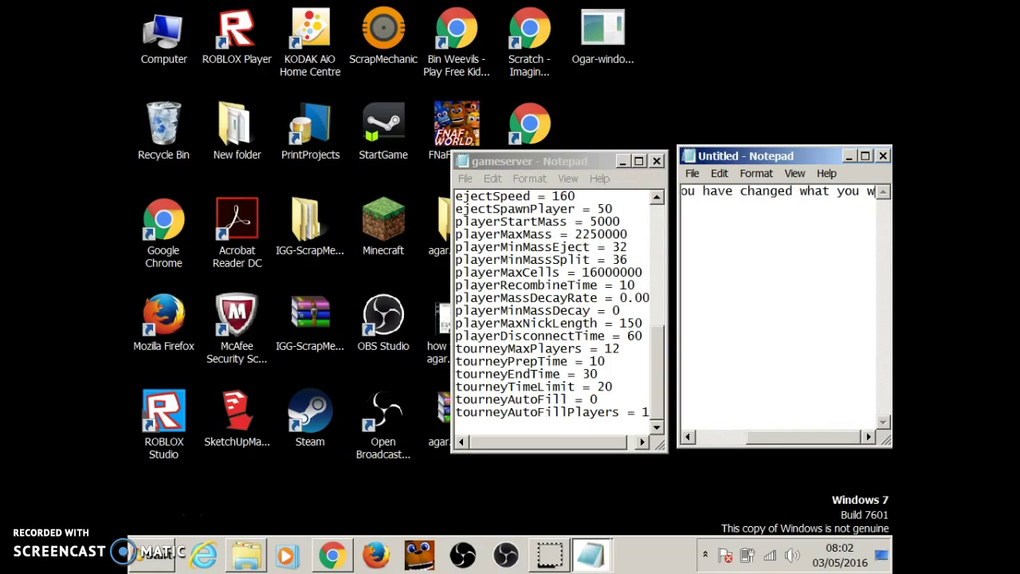
{"action": "type", "text": "antn t"}
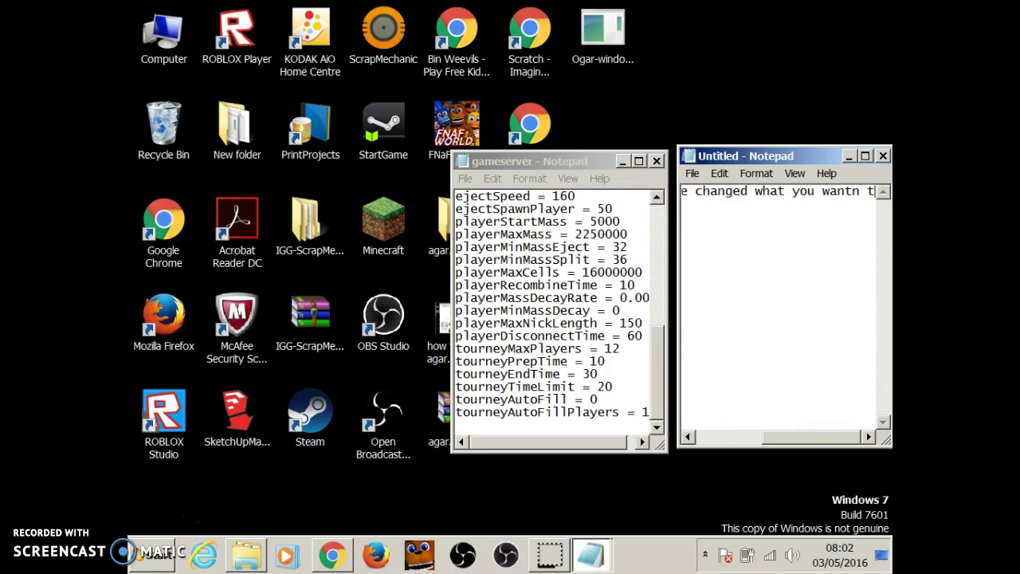
{"action": "type", "text": "o chang"}
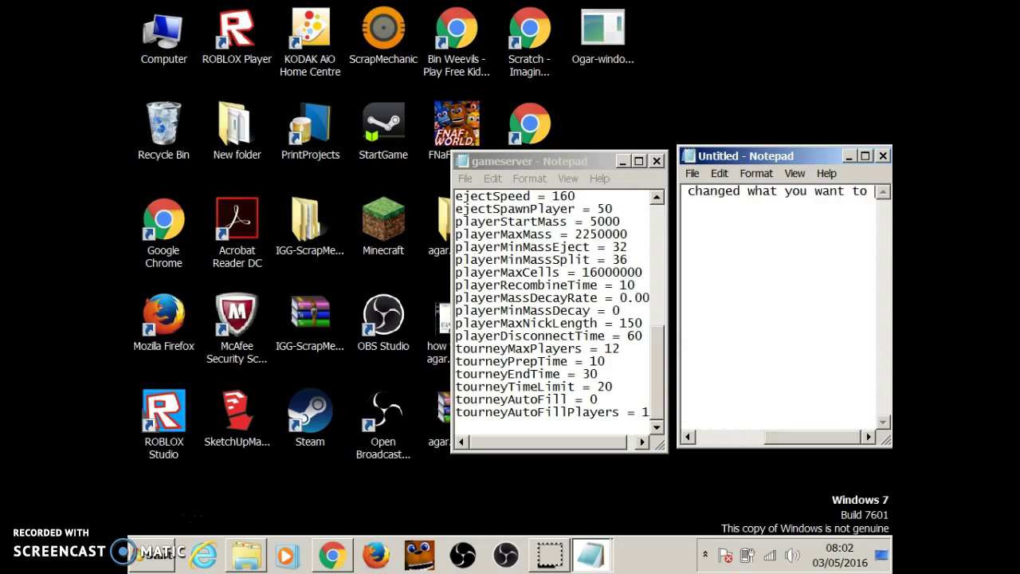
{"action": "type", "text": "e"}
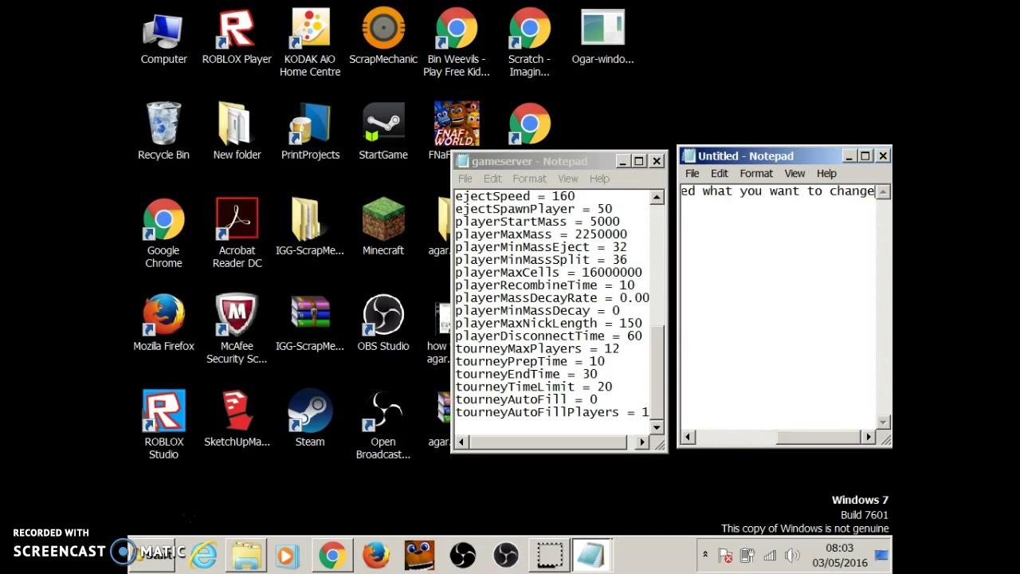
Erase the whole sentence from the untitled note
{"action": "key", "text": "BackSpace"}
{"action": "key", "text": "BackSpace"}
{"action": "key", "text": "BackSpace"}
{"action": "key", "text": "BackSpace"}
{"action": "key", "text": "BackSpace"}
{"action": "key", "text": "BackSpace"}
{"action": "key", "text": "BackSpace"}
{"action": "key", "text": "BackSpace"}
{"action": "key", "text": "BackSpace"}
{"action": "key", "text": "BackSpace"}
{"action": "key", "text": "BackSpace"}
{"action": "key", "text": "BackSpace"}
{"action": "key", "text": "BackSpace"}
{"action": "key", "text": "BackSpace"}
{"action": "key", "text": "BackSpace"}
{"action": "key", "text": "BackSpace"}
{"action": "key", "text": "BackSpace"}
{"action": "key", "text": "BackSpace"}
{"action": "key", "text": "BackSpace"}
{"action": "key", "text": "BackSpace"}
{"action": "key", "text": "BackSpace"}
{"action": "key", "text": "BackSpace"}
{"action": "key", "text": "BackSpace"}
{"action": "key", "text": "BackSpace"}
{"action": "key", "text": "BackSpace"}
{"action": "key", "text": "BackSpace"}
{"action": "key", "text": "BackSpace"}
{"action": "key", "text": "BackSpace"}
{"action": "key", "text": "BackSpace"}
{"action": "key", "text": "BackSpace"}
{"action": "key", "text": "BackSpace"}
{"action": "key", "text": "BackSpace"}
{"action": "key", "text": "BackSpace"}
{"action": "key", "text": "BackSpace"}
{"action": "key", "text": "BackSpace"}
{"action": "key", "text": "BackSpace"}
{"action": "key", "text": "BackSpace"}
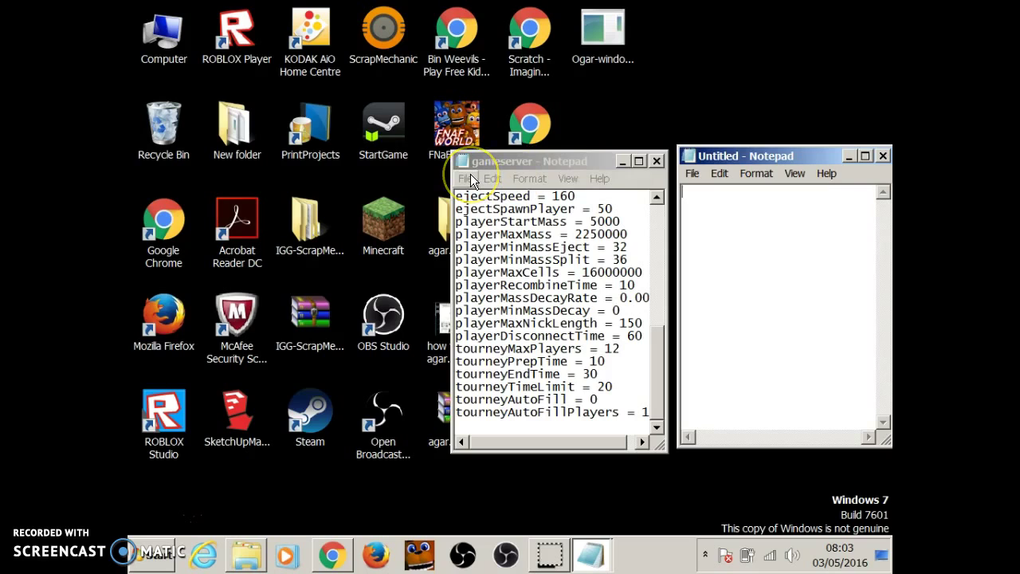
Write "save it" in the untitled note and erase it again
{"action": "type", "text": "save iy"}
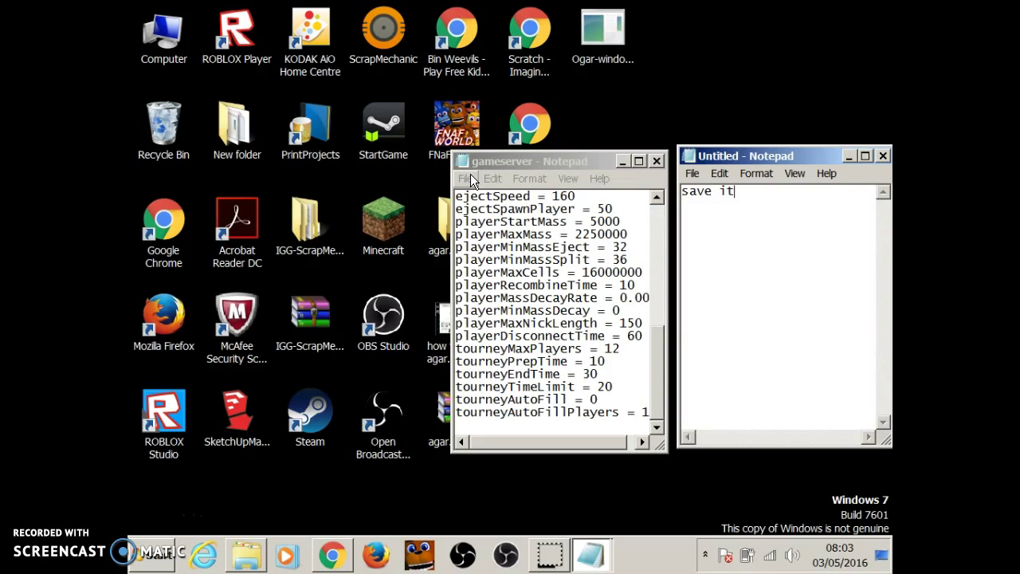
{"action": "key", "text": "BackSpace"}
{"action": "key", "text": "BackSpace"}
{"action": "key", "text": "BackSpace"}
{"action": "key", "text": "BackSpace"}
{"action": "key", "text": "BackSpace"}
{"action": "key", "text": "BackSpace"}
Save the gameserver configuration file and write "then open ogar" in the untitled note
{"action": "left_click", "coordinate": [471, 181]}
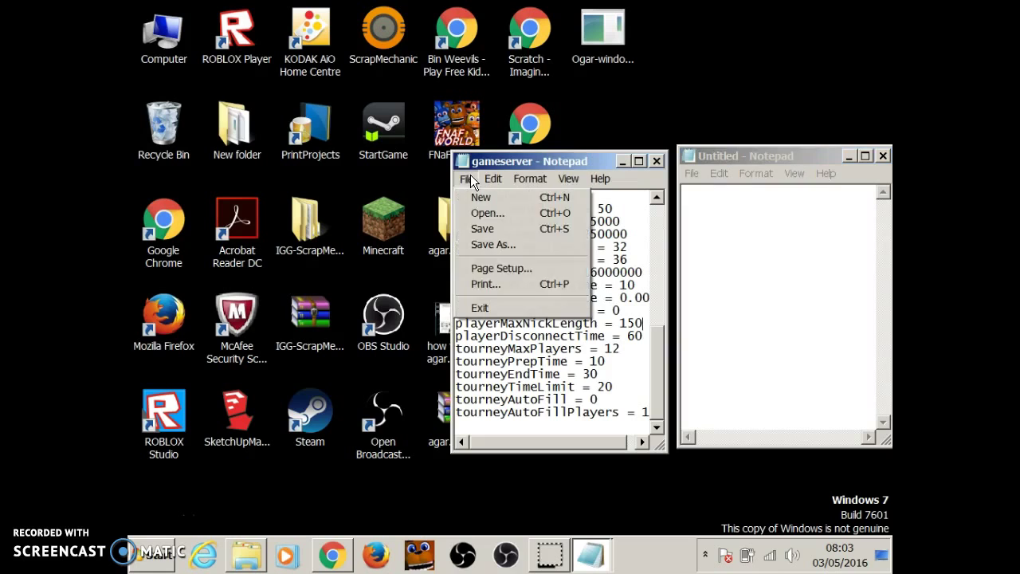
{"action": "left_click", "coordinate": [488, 229]}
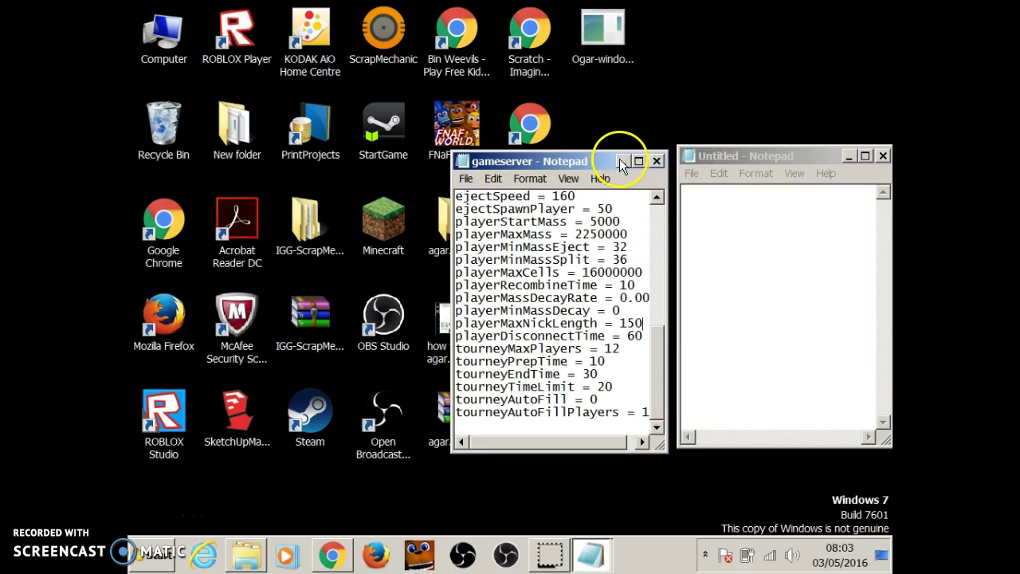
{"action": "left_click", "coordinate": [820, 244]}
{"action": "type", "text": "then open ogar"}
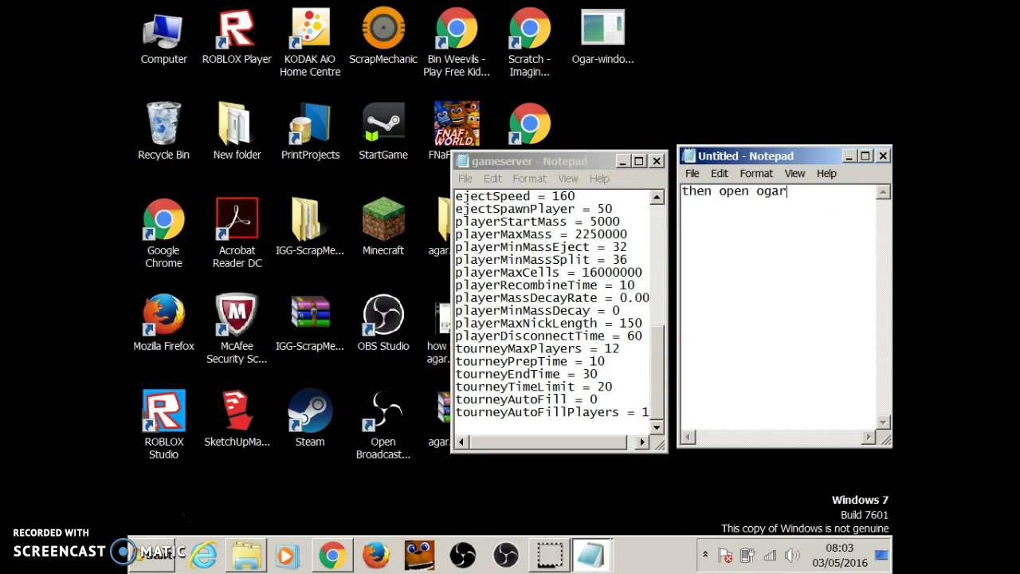
Minimize both Notepad windows and run Ogar-windows-9bec584.exe from the desktop, allowing it past the security warning
{"action": "left_click", "coordinate": [625, 163]}
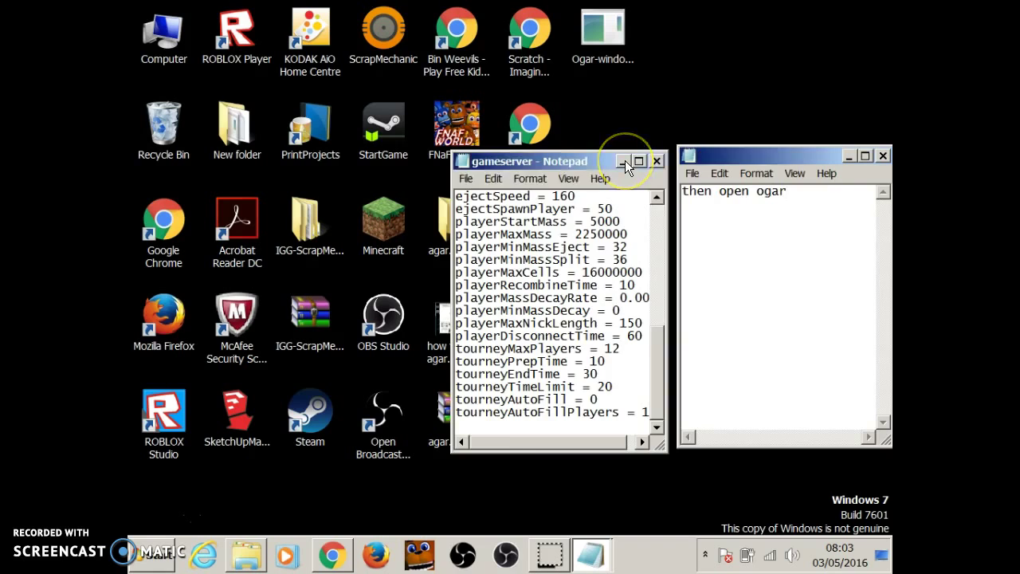
{"action": "left_click", "coordinate": [623, 161]}
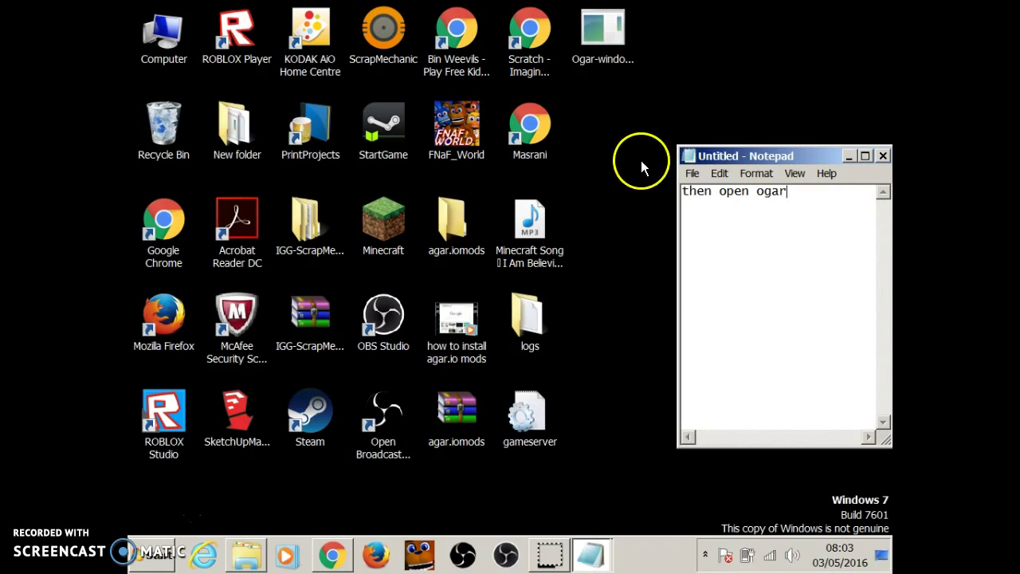
{"action": "left_click", "coordinate": [850, 159]}
{"action": "left_click", "coordinate": [611, 32]}
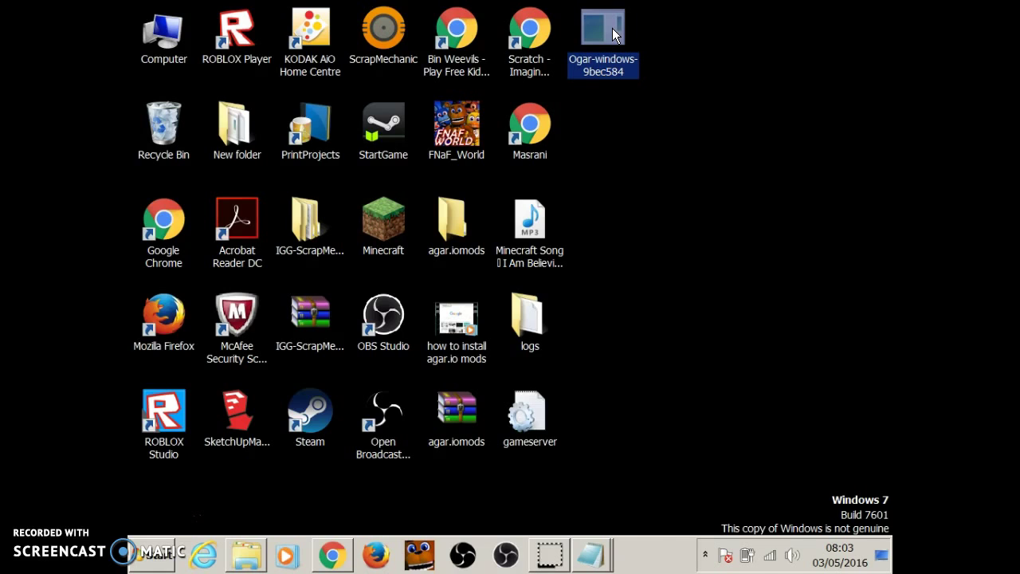
{"action": "double_click", "coordinate": [611, 44]}
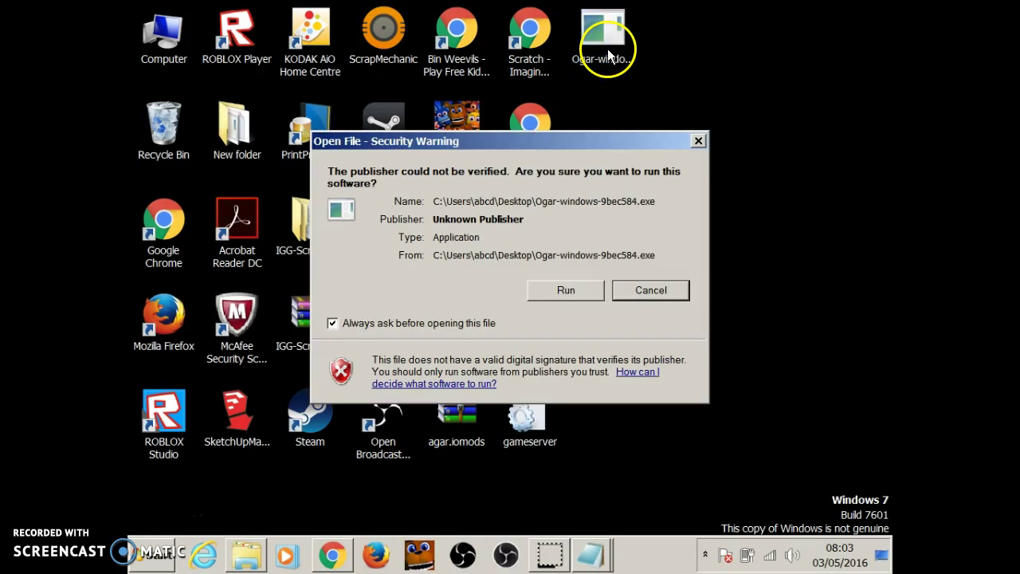
{"action": "left_click", "coordinate": [582, 289]}
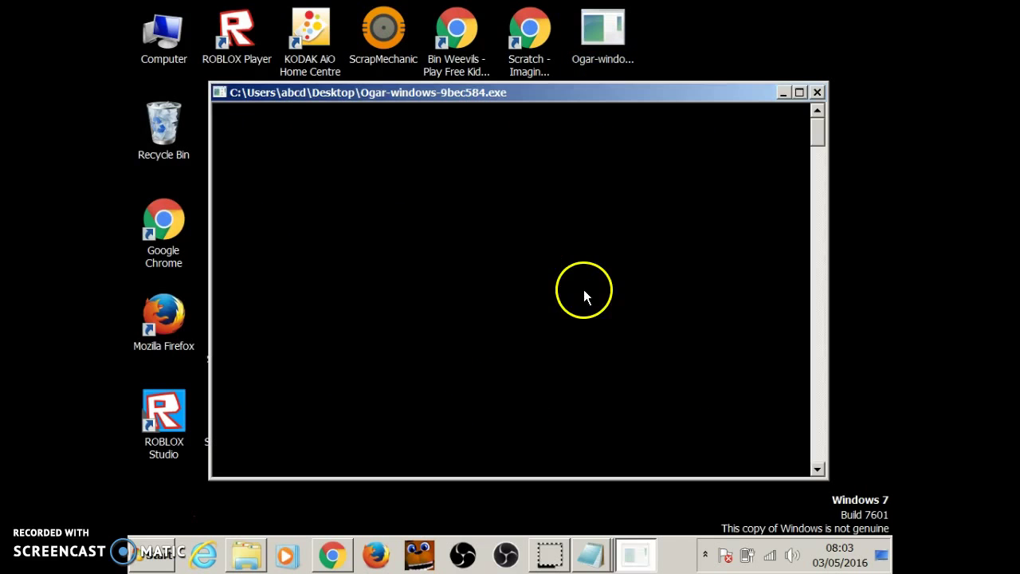
{"action": "left_click", "coordinate": [786, 93]}
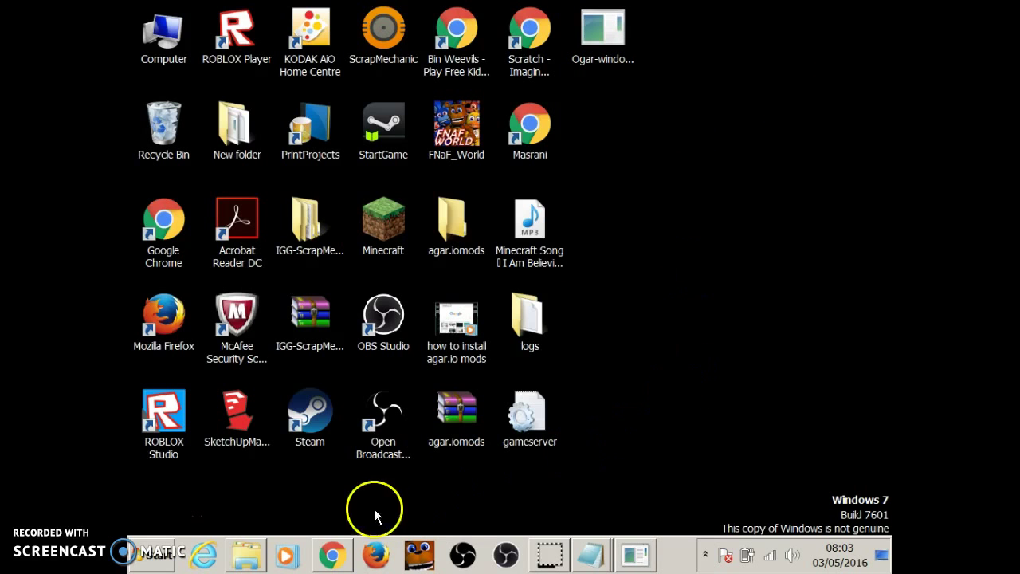
Switch to Chrome, maximize its window and open a new tab, keeping the Ogar console minimized
{"action": "left_click", "coordinate": [332, 554]}
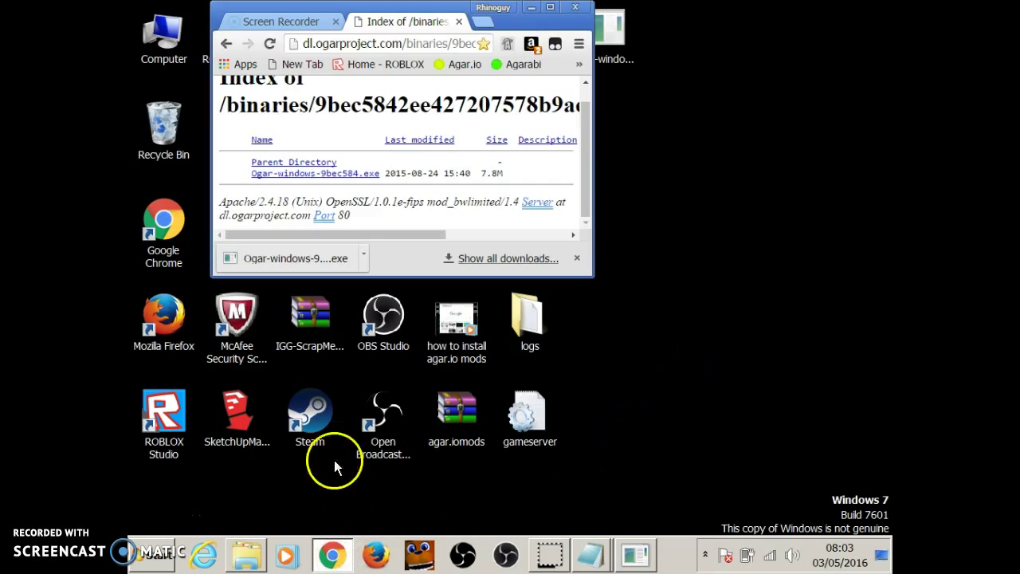
{"action": "left_click", "coordinate": [551, 8]}
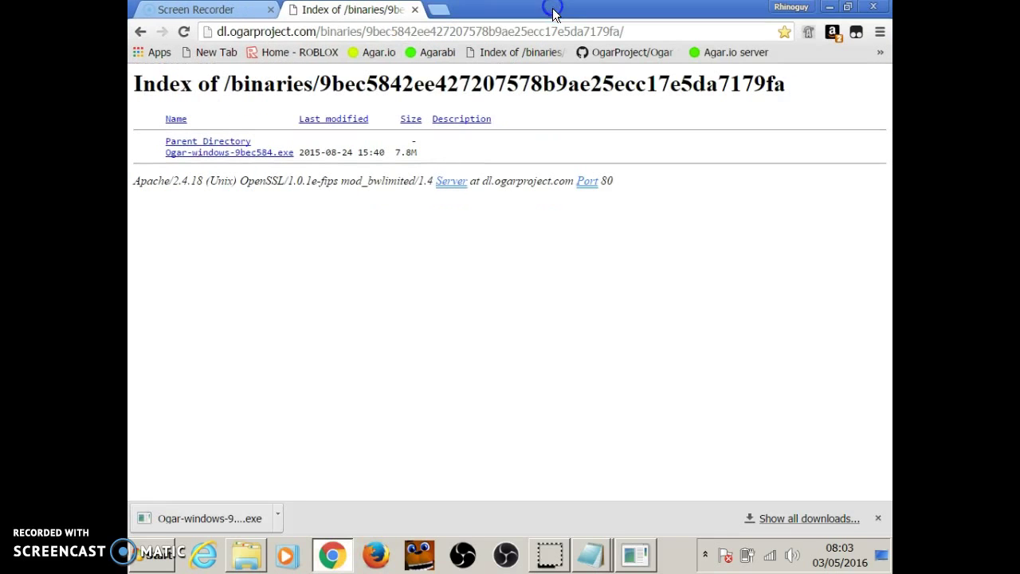
{"action": "left_click", "coordinate": [443, 12]}
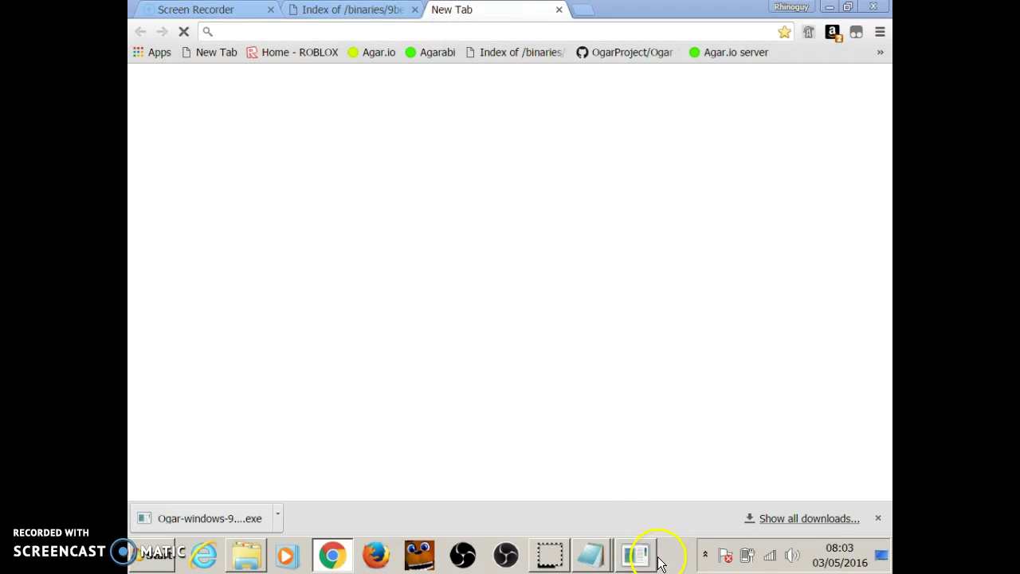
{"action": "left_click", "coordinate": [646, 556]}
{"action": "left_click", "coordinate": [780, 94]}
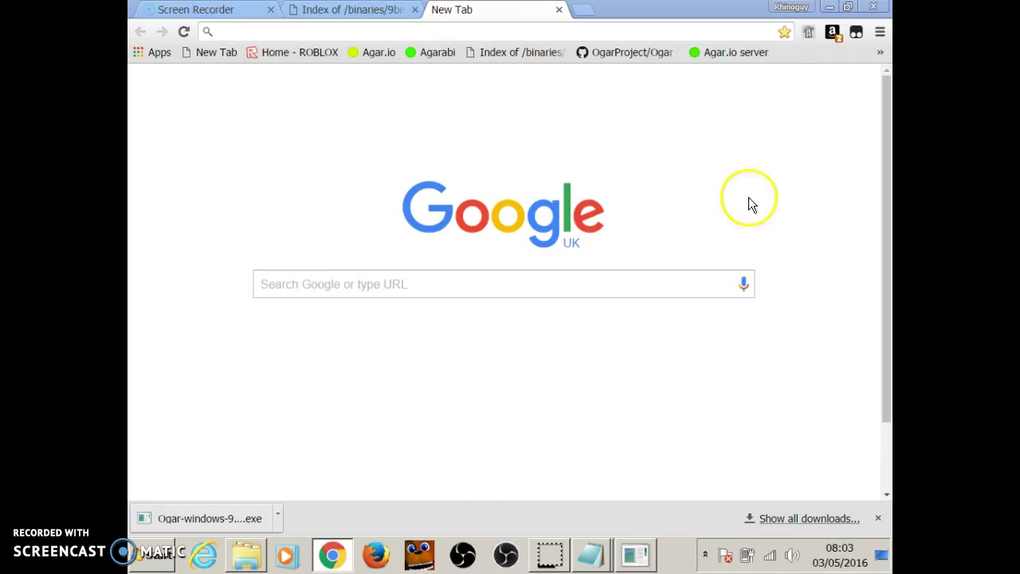
Replace the text of the untitled note with "now go to a certain website" and minimize the note
{"action": "left_click", "coordinate": [591, 556]}
{"action": "left_click", "coordinate": [572, 490]}
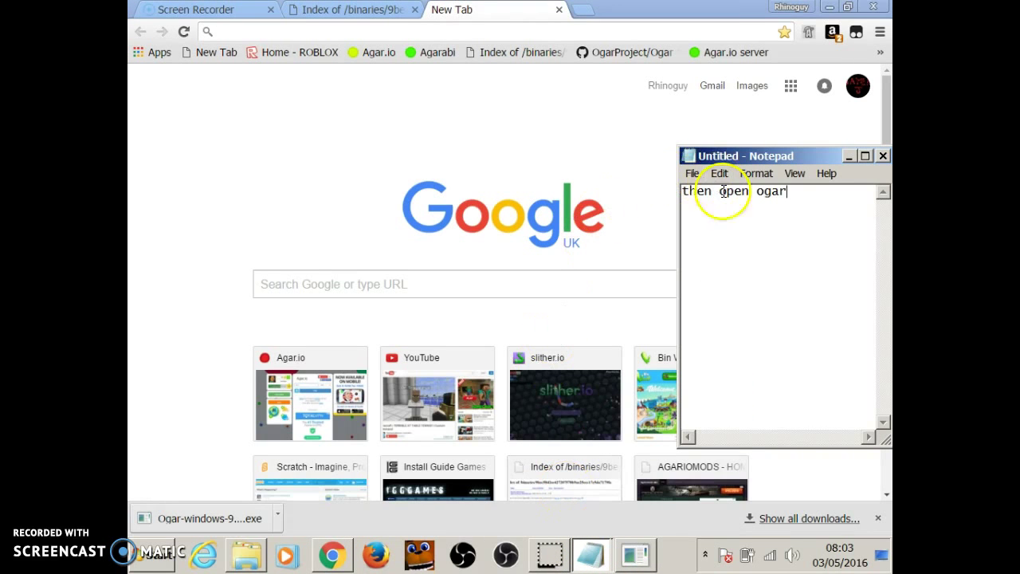
{"action": "key", "text": "BackSpace"}
{"action": "key", "text": "BackSpace"}
{"action": "key", "text": "BackSpace"}
{"action": "key", "text": "BackSpace"}
{"action": "key", "text": "BackSpace"}
{"action": "key", "text": "BackSpace"}
{"action": "key", "text": "BackSpace"}
{"action": "key", "text": "BackSpace"}
{"action": "key", "text": "BackSpace"}
{"action": "key", "text": "BackSpace"}
{"action": "key", "text": "BackSpace"}
{"action": "key", "text": "BackSpace"}
{"action": "key", "text": "BackSpace"}
{"action": "key", "text": "BackSpace"}
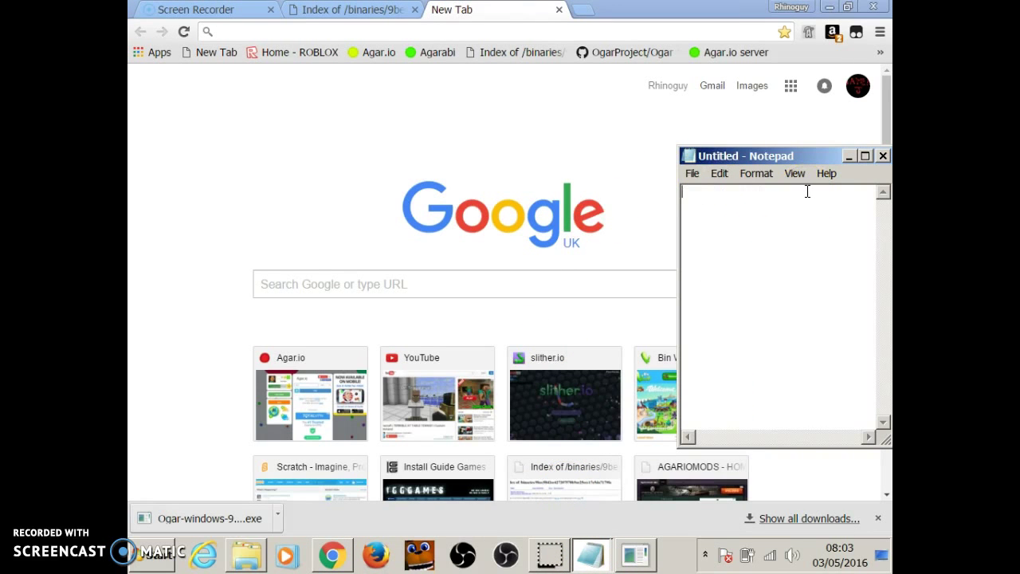
{"action": "type", "text": "now go to a cere"}
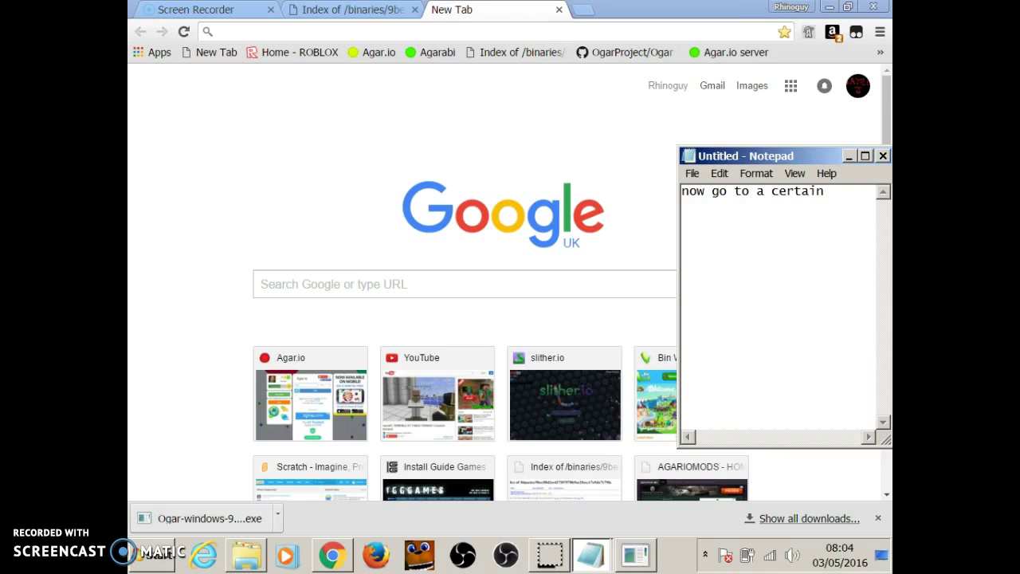
{"action": "type", "text": "bsite"}
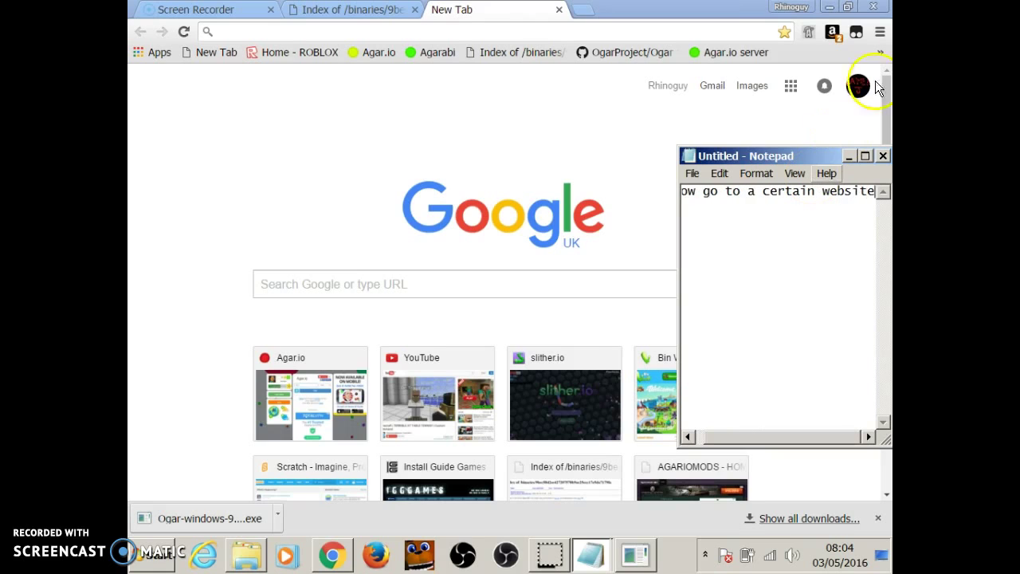
{"action": "left_click", "coordinate": [847, 157]}
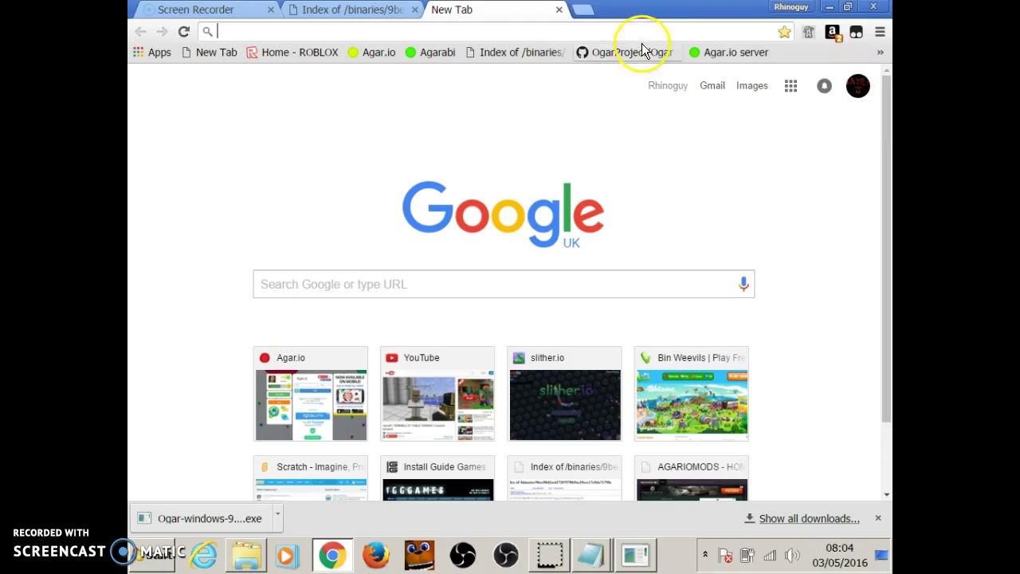
Load the bookmarked Agar.io server page at agar.io/?ip=127.0.0.1:443, dismiss the downloads bar and highlight the page address
{"action": "left_click", "coordinate": [708, 48]}
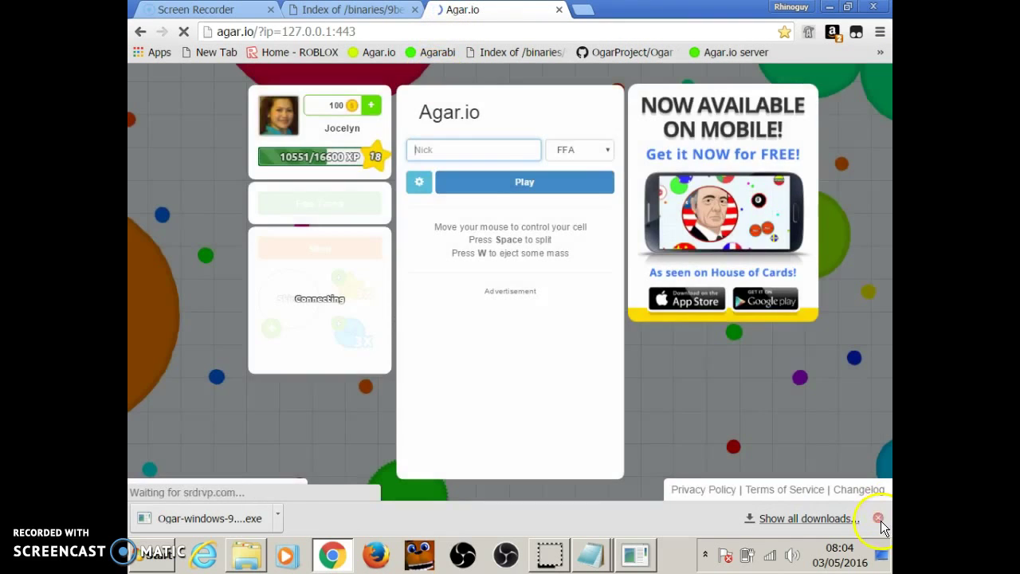
{"action": "left_click", "coordinate": [879, 519]}
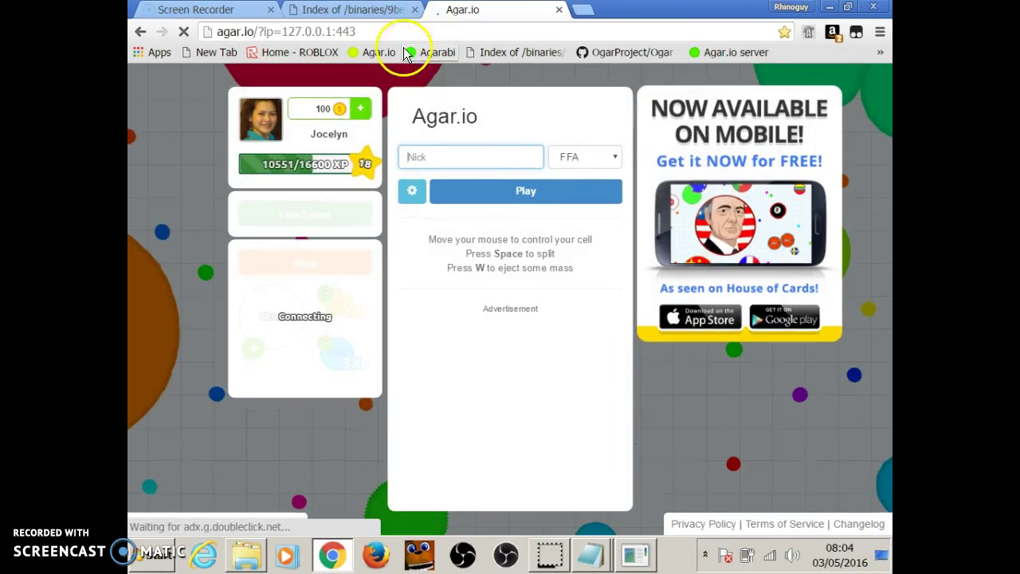
{"action": "left_click", "coordinate": [356, 32]}
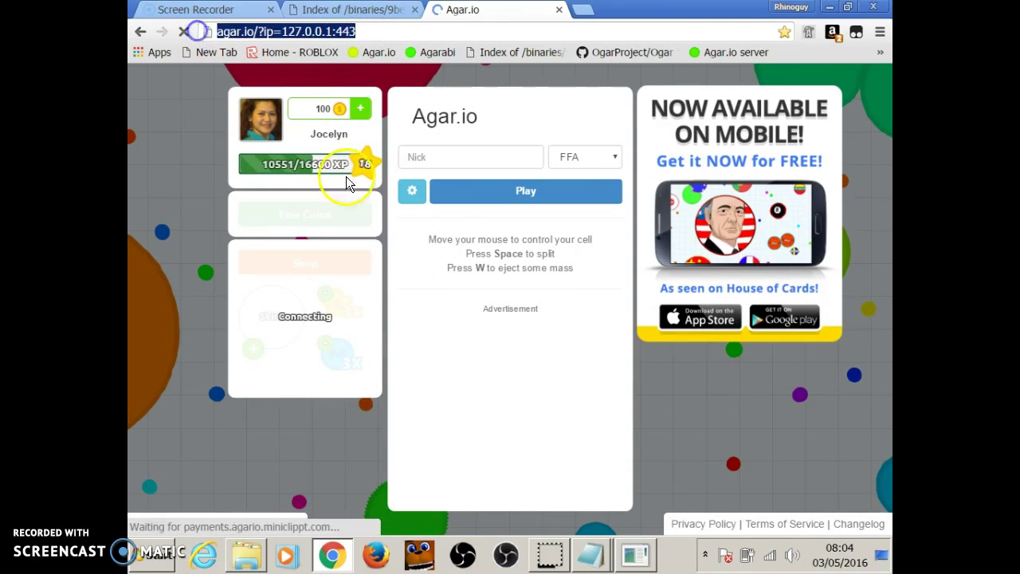
Replace the text of the untitled note with "Link is in the desription"
{"action": "left_click", "coordinate": [599, 554]}
{"action": "left_click", "coordinate": [602, 492]}
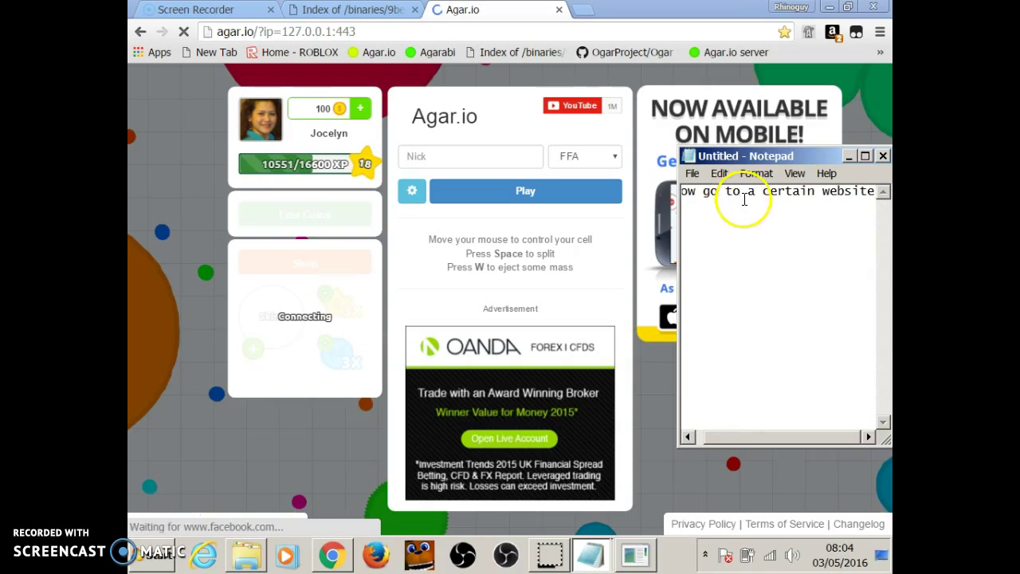
{"action": "key", "text": "BackSpace"}
{"action": "key", "text": "BackSpace"}
{"action": "key", "text": "BackSpace"}
{"action": "key", "text": "BackSpace"}
{"action": "key", "text": "BackSpace"}
{"action": "key", "text": "BackSpace"}
{"action": "key", "text": "BackSpace"}
{"action": "key", "text": "BackSpace"}
{"action": "key", "text": "BackSpace"}
{"action": "key", "text": "BackSpace"}
{"action": "key", "text": "BackSpace"}
{"action": "key", "text": "BackSpace"}
{"action": "key", "text": "BackSpace"}
{"action": "key", "text": "BackSpace"}
{"action": "key", "text": "BackSpace"}
{"action": "key", "text": "BackSpace"}
{"action": "key", "text": "BackSpace"}
{"action": "key", "text": "BackSpace"}
{"action": "key", "text": "BackSpace"}
{"action": "key", "text": "BackSpace"}
{"action": "key", "text": "BackSpace"}
{"action": "key", "text": "BackSpace"}
{"action": "key", "text": "BackSpace"}
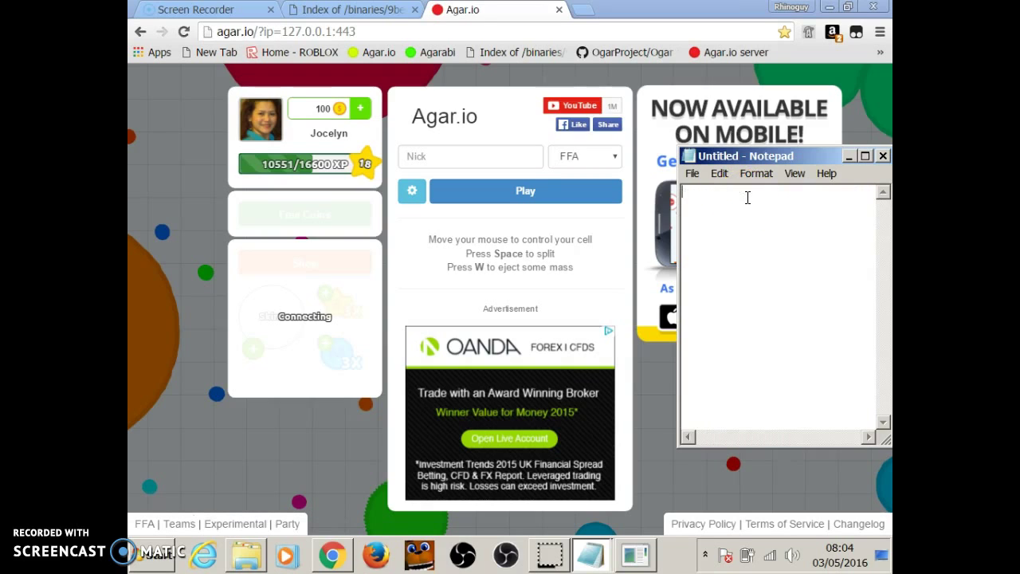
{"action": "type", "text": "Link is in"}
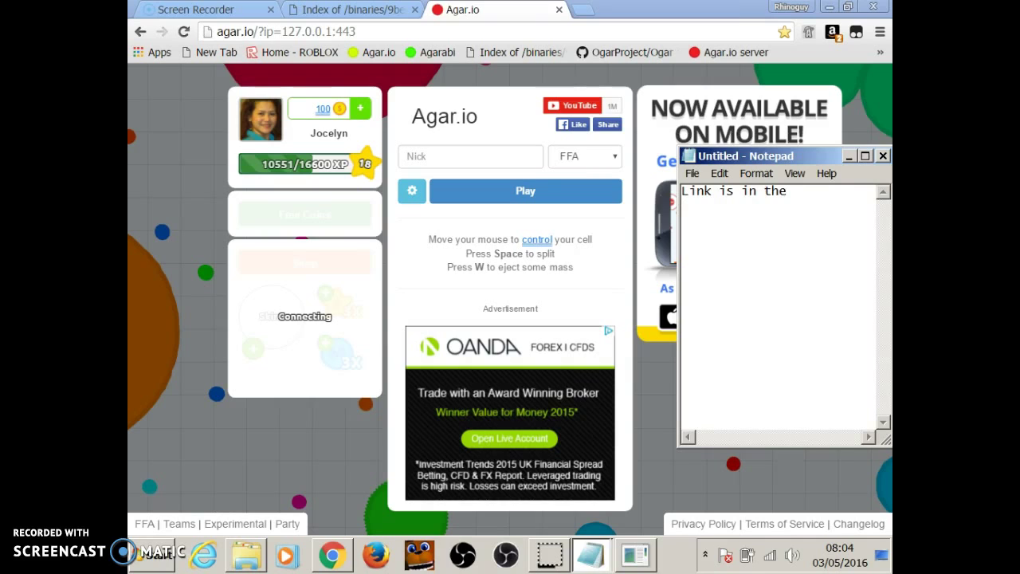
{"action": "type", "text": "the de"}
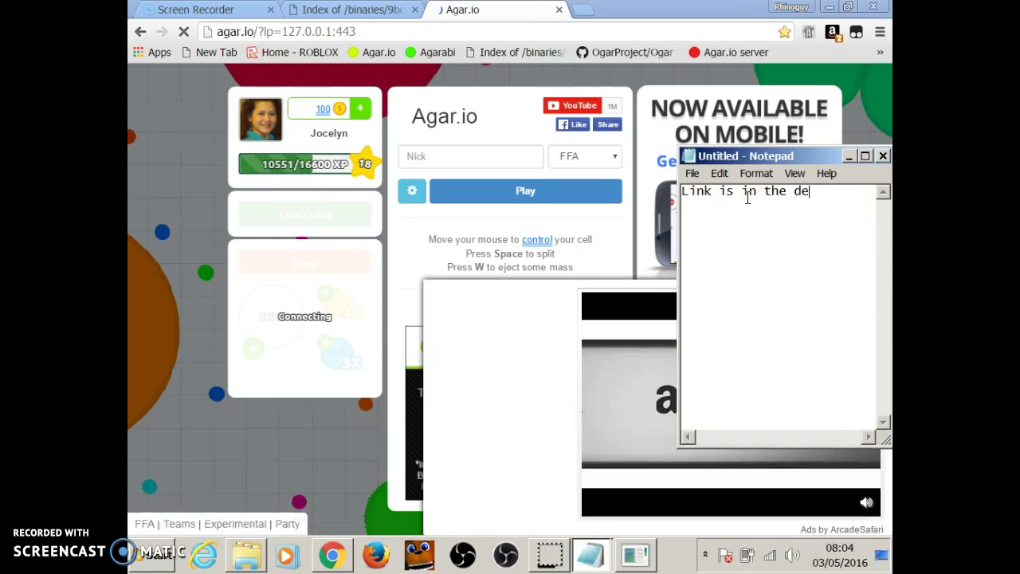
{"action": "type", "text": "sription"}
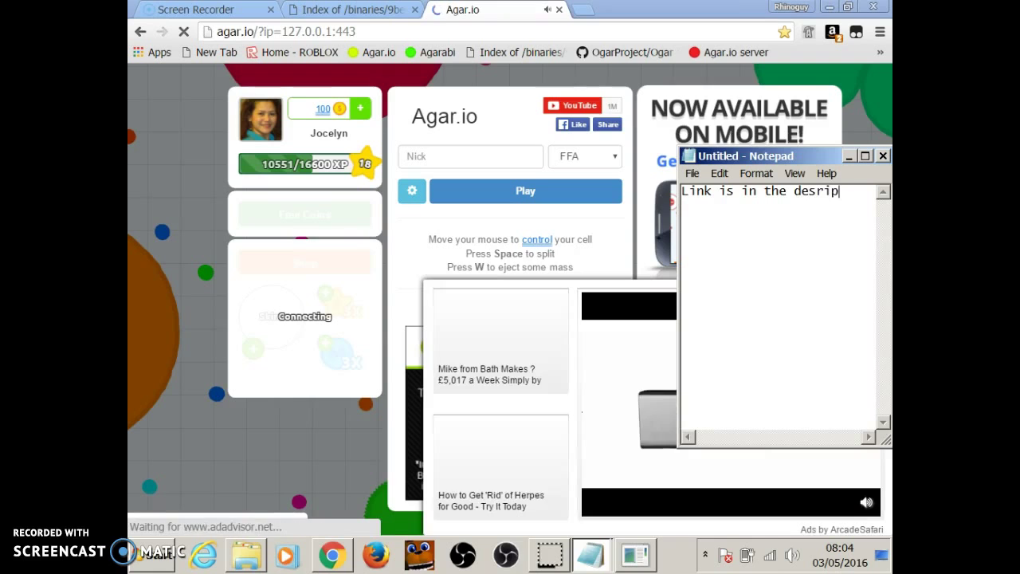
Erase all text from the untitled note and minimize it
{"action": "key", "text": "BackSpace"}
{"action": "key", "text": "BackSpace"}
{"action": "key", "text": "BackSpace"}
{"action": "key", "text": "BackSpace"}
{"action": "key", "text": "BackSpace"}
{"action": "key", "text": "BackSpace"}
{"action": "key", "text": "BackSpace"}
{"action": "key", "text": "BackSpace"}
{"action": "key", "text": "BackSpace"}
{"action": "key", "text": "BackSpace"}
{"action": "key", "text": "BackSpace"}
{"action": "key", "text": "BackSpace"}
{"action": "key", "text": "BackSpace"}
{"action": "key", "text": "BackSpace"}
{"action": "key", "text": "BackSpace"}
{"action": "key", "text": "BackSpace"}
{"action": "key", "text": "BackSpace"}
{"action": "key", "text": "BackSpace"}
{"action": "key", "text": "BackSpace"}
{"action": "key", "text": "BackSpace"}
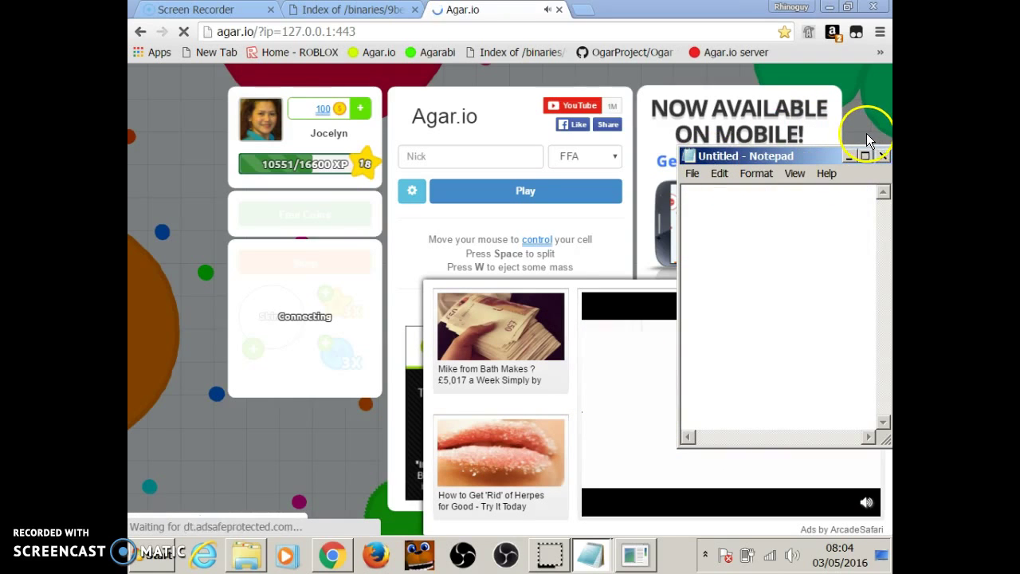
{"action": "left_click", "coordinate": [850, 155]}
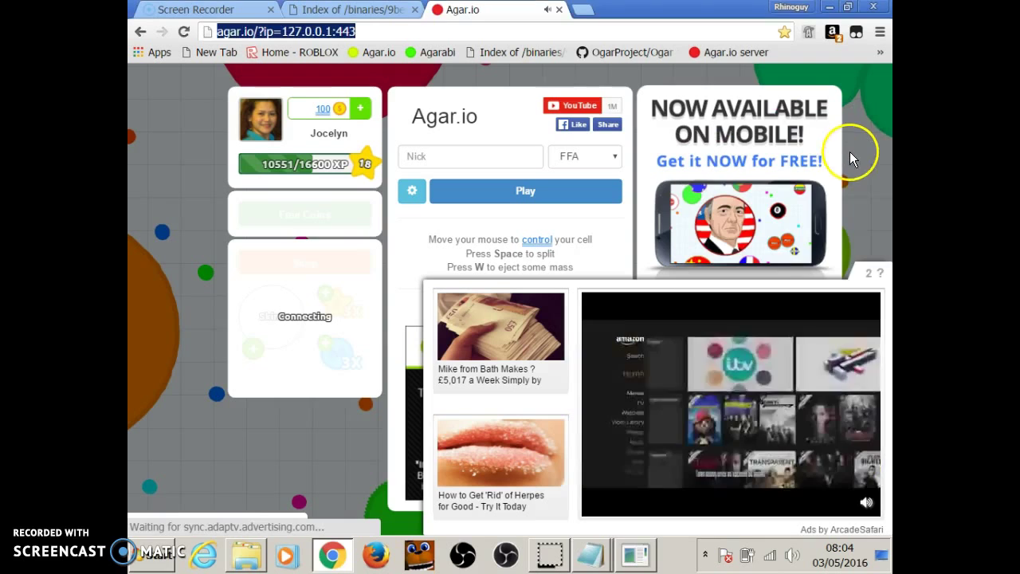
Close the pop-up ad, start an Agar.io game without a nickname and briefly check the Ogar console
{"action": "left_click", "coordinate": [869, 279]}
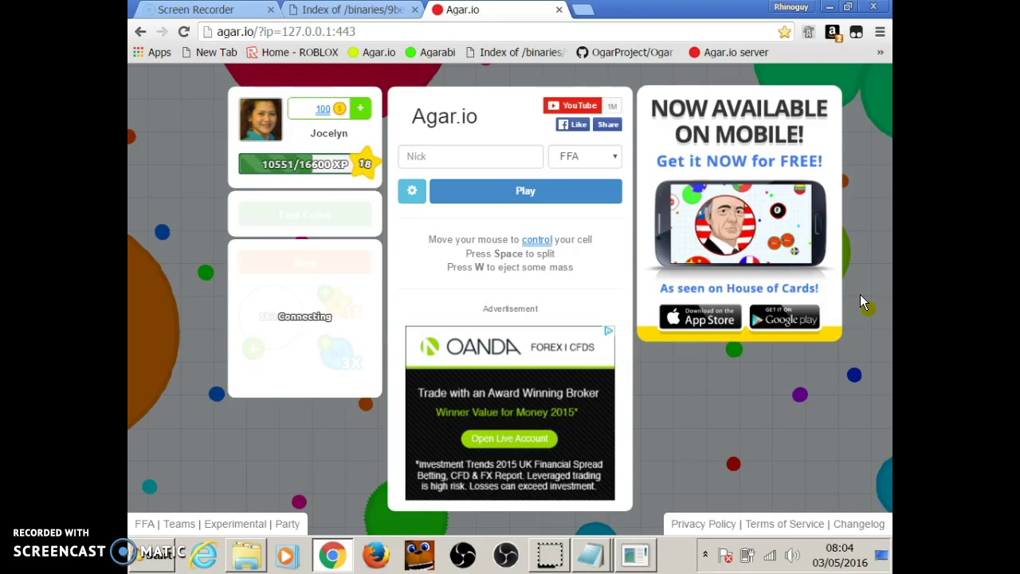
{"action": "left_click", "coordinate": [517, 190]}
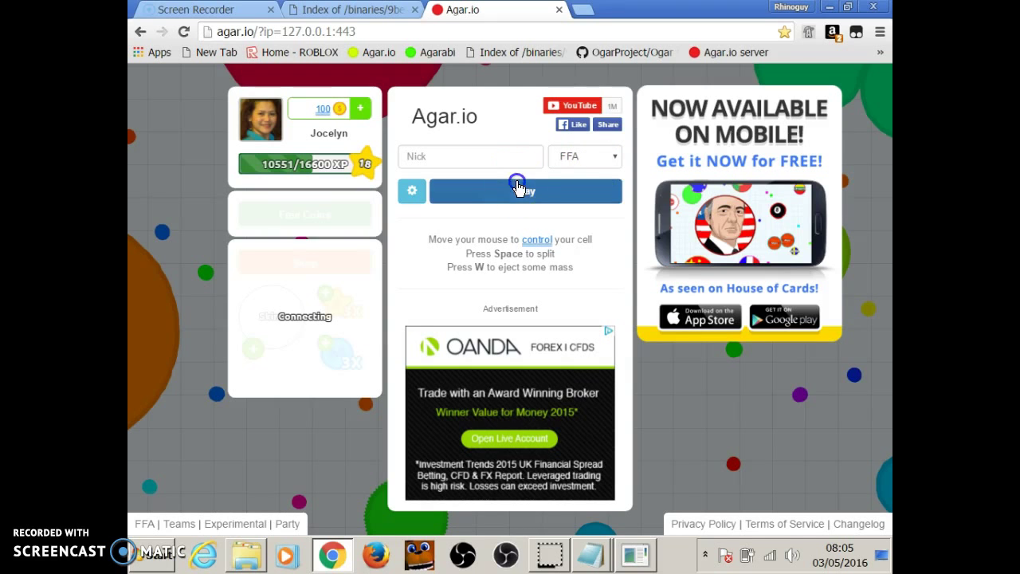
{"action": "left_click", "coordinate": [642, 550]}
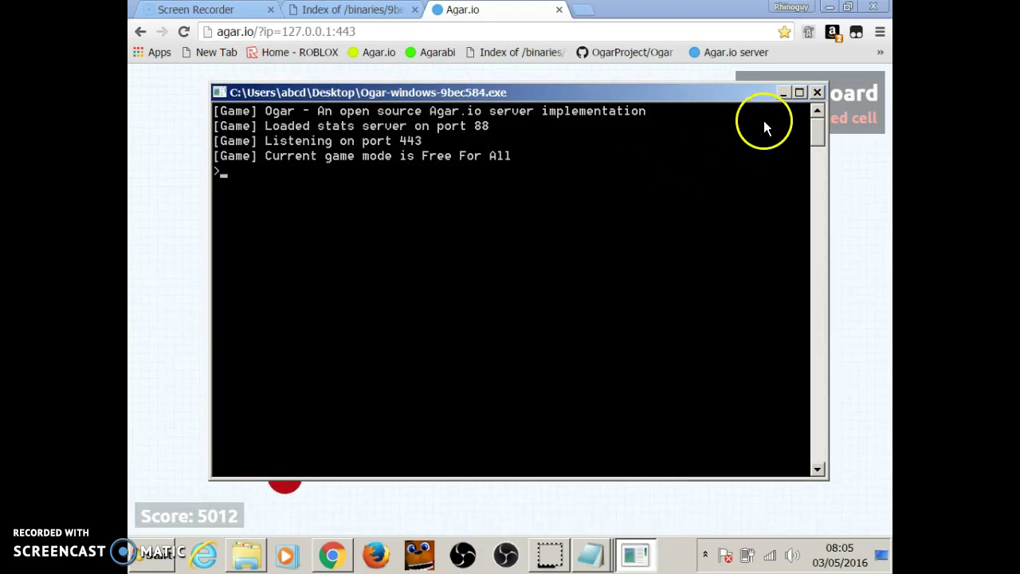
{"action": "left_click", "coordinate": [786, 94]}
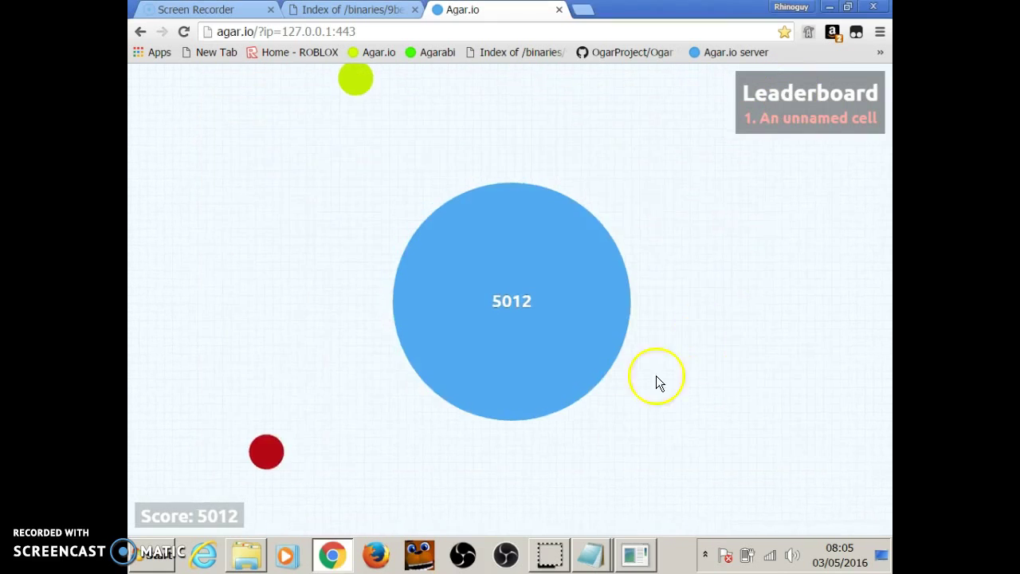